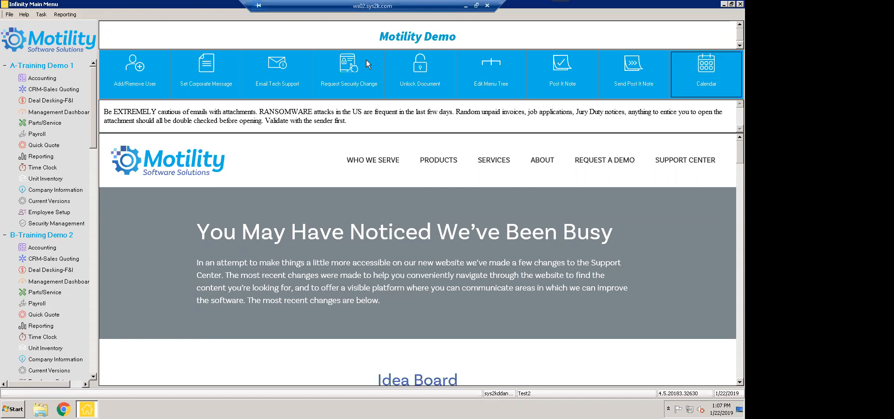
# Launch CRM-Sales Quoting under A-Training Demo 1 from the Infinity Main Menu
pyautogui.click(58, 93)
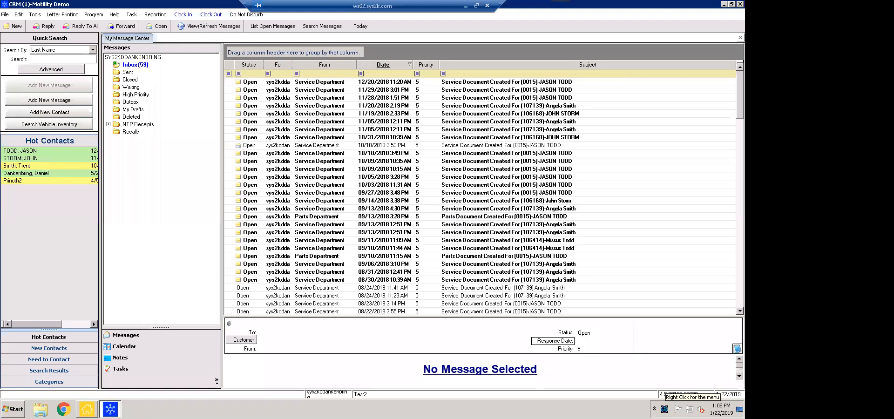
pyautogui.rightClick(664, 410)
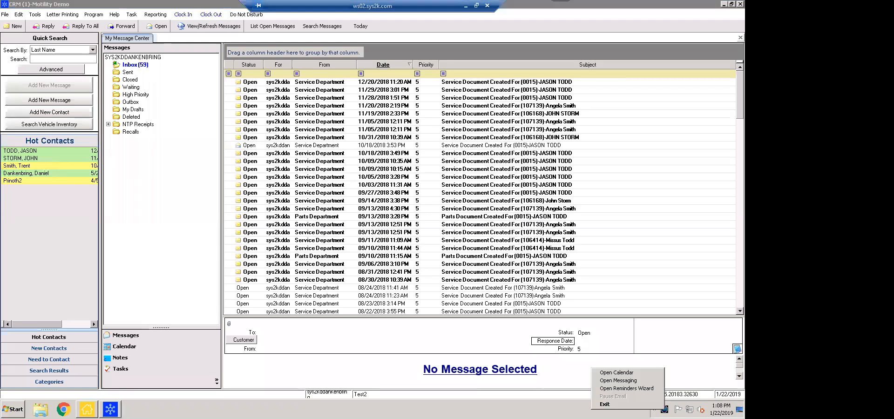
pyautogui.click(650, 389)
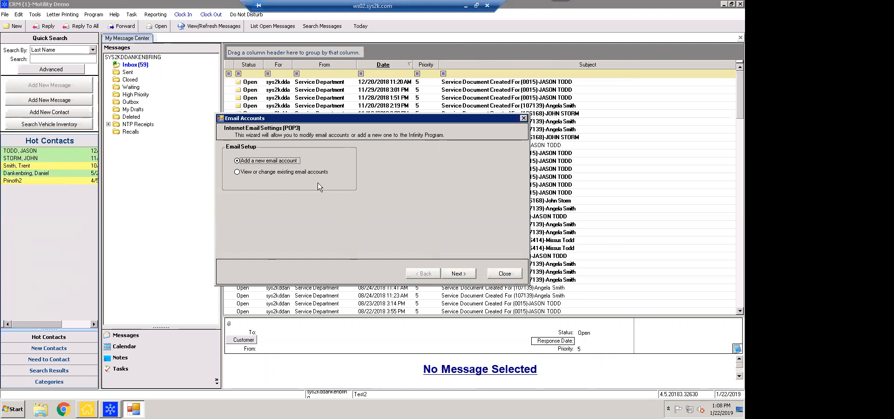
pyautogui.click(464, 274)
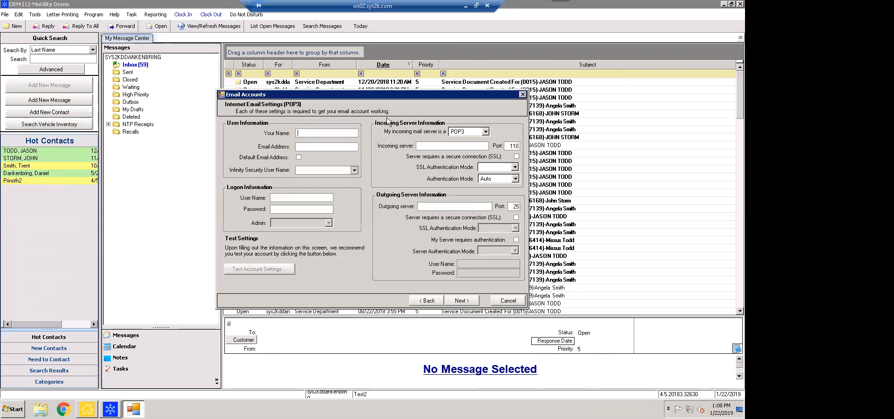
pyautogui.click(485, 132)
pyautogui.click(466, 146)
pyautogui.moveTo(425, 94)
pyautogui.mouseDown()
pyautogui.moveTo(438, 80)
pyautogui.moveTo(423, 81)
pyautogui.mouseUp()
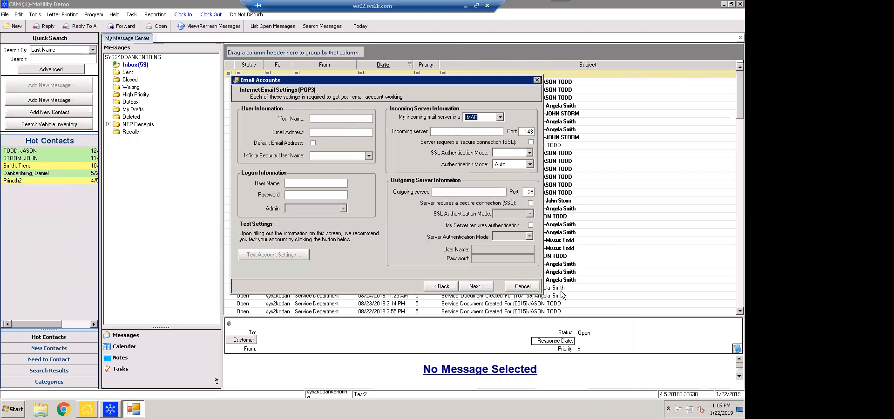
pyautogui.click(537, 80)
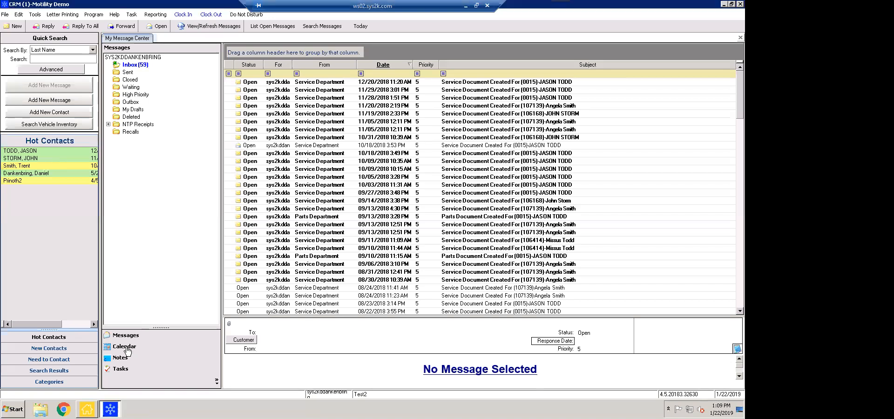
# Show the System, Personal and public System calendars, cancelling the new-calendar option
pyautogui.click(124, 347)
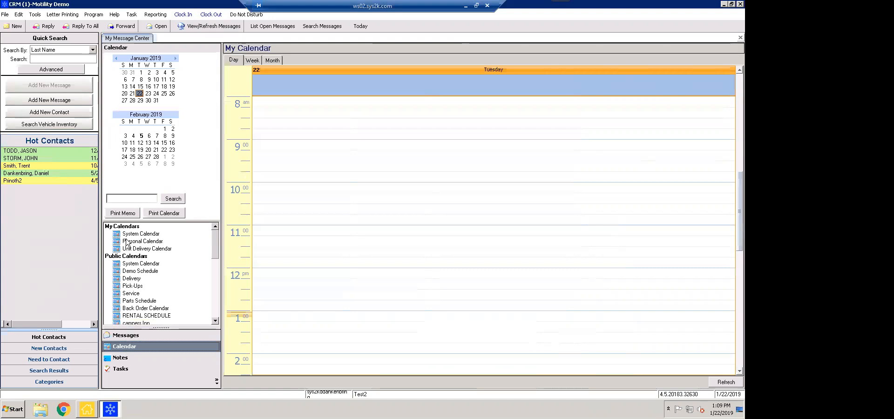
pyautogui.click(132, 234)
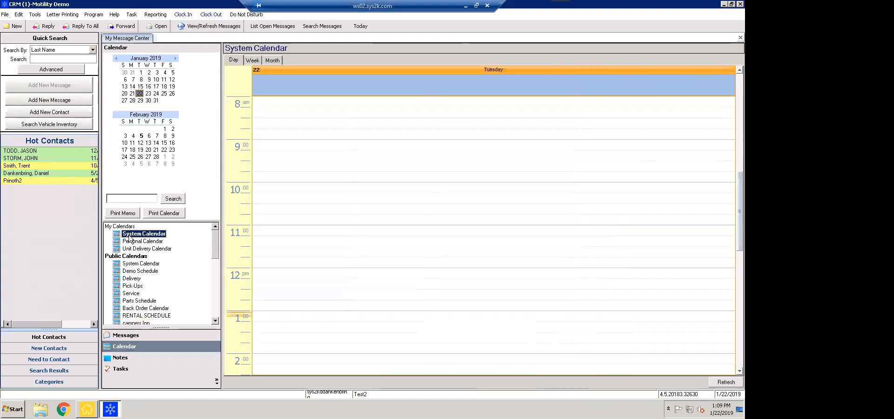
pyautogui.click(132, 242)
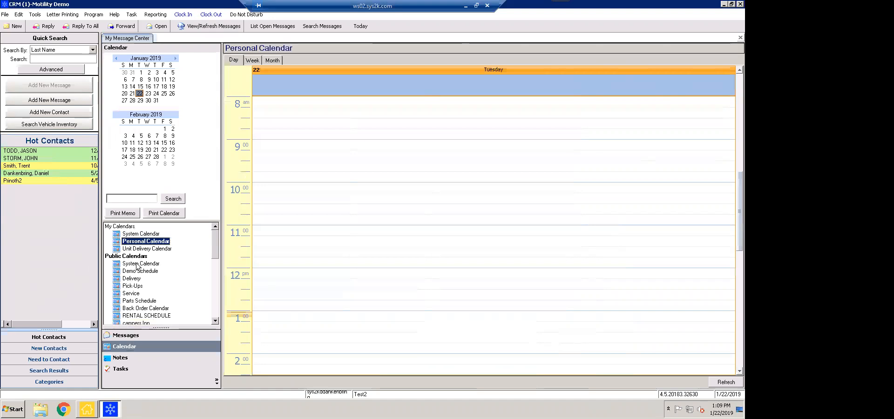
pyautogui.click(130, 268)
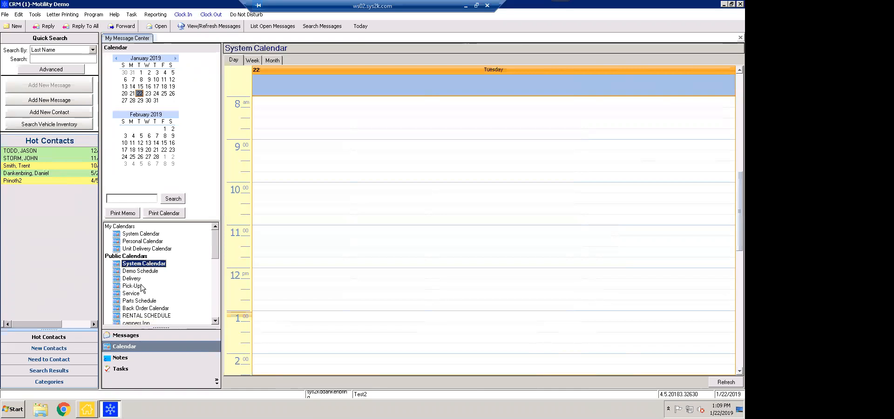
pyautogui.rightClick(170, 274)
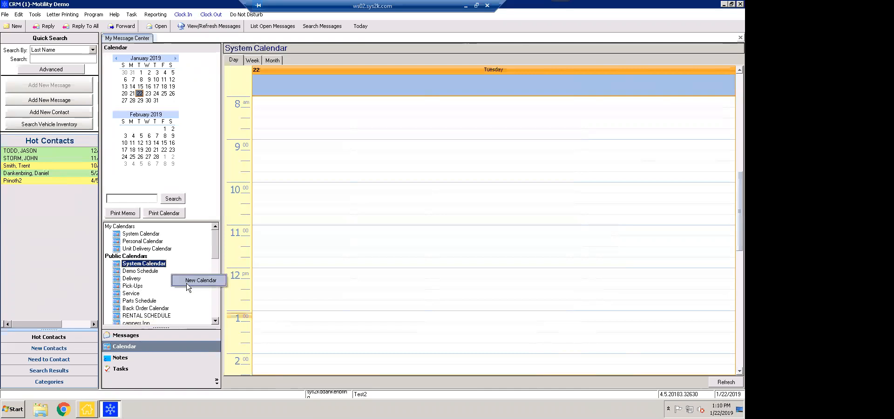
pyautogui.click(158, 288)
# Switch the System Calendar to Month view for January 2019 and select January 23
pyautogui.click(252, 60)
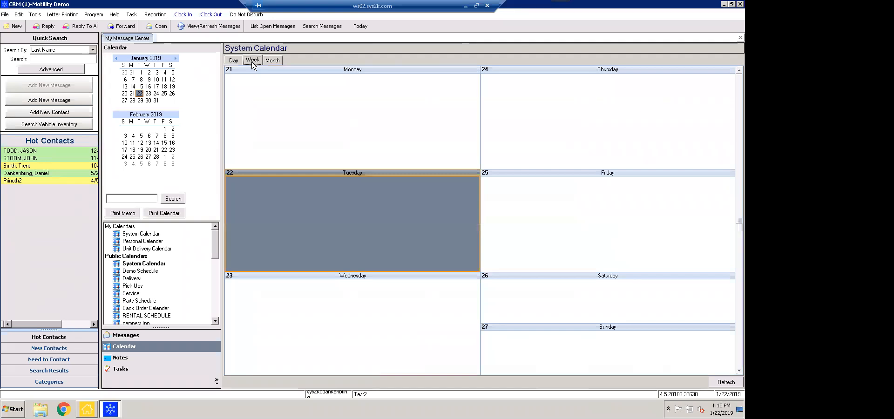
pyautogui.click(272, 60)
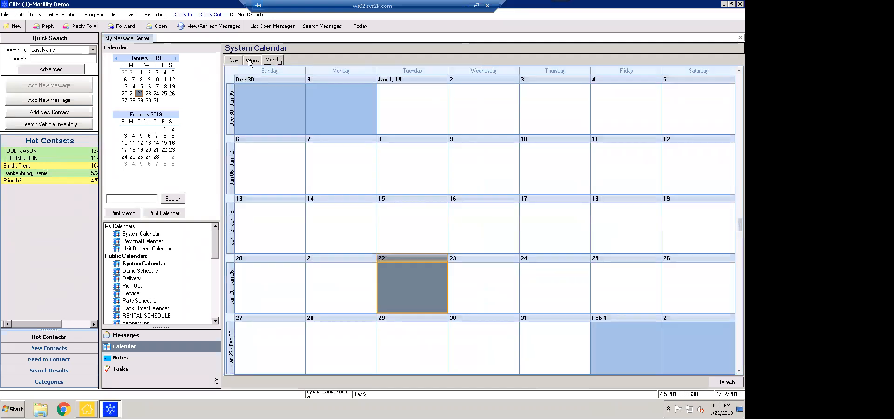
pyautogui.click(492, 281)
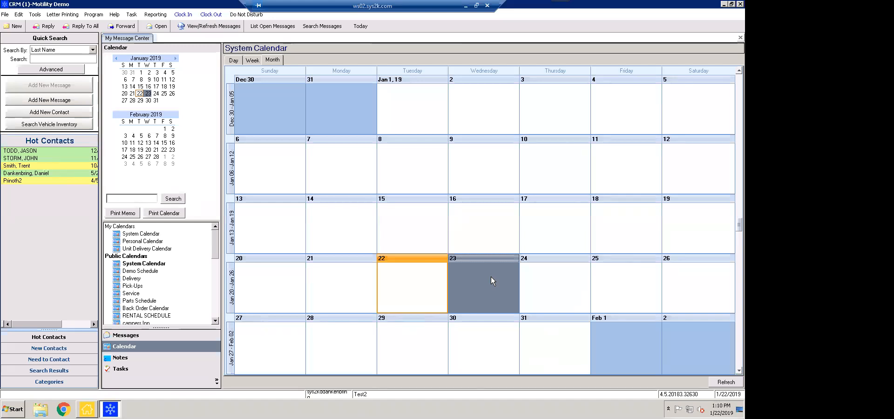
# Create a January 23 appointment 'Meeting with Sales Staff at 10am' in Sales Conference Room
pyautogui.doubleClick(490, 277)
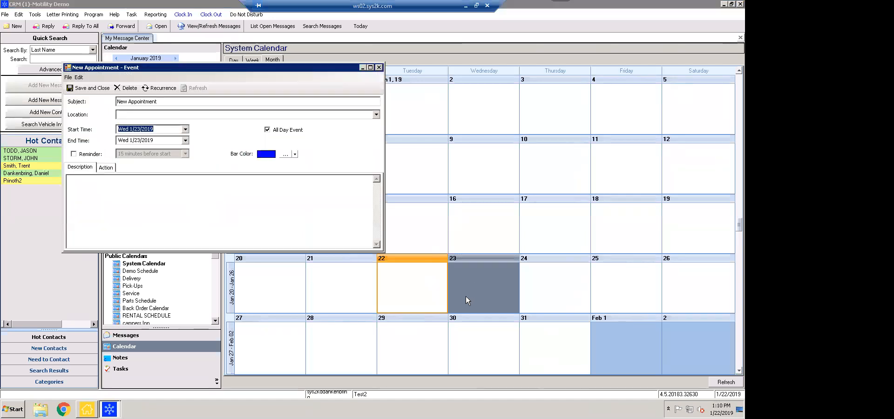
pyautogui.click(171, 102)
pyautogui.moveTo(172, 101); pyautogui.dragTo(94, 100)
pyautogui.write('Mewe')
pyautogui.press('BackSpace')
pyautogui.press('BackSpace')
pyautogui.write('eting with Sales Staff at 1')
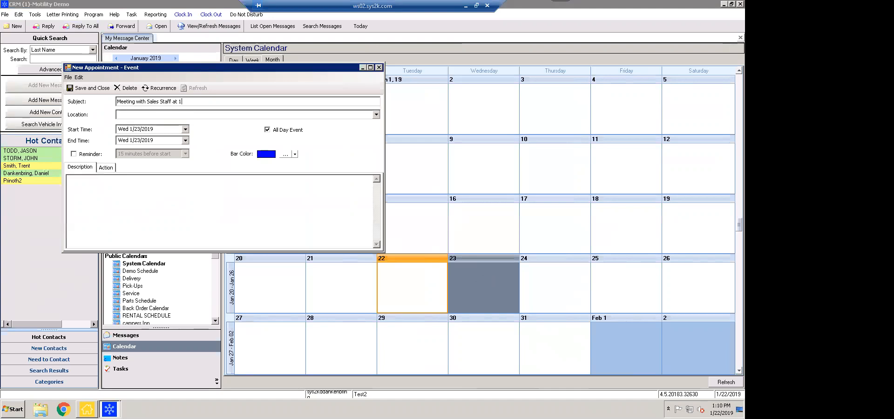
pyautogui.write('0am')
pyautogui.press('Tab')
pyautogui.write('Sales Conference')
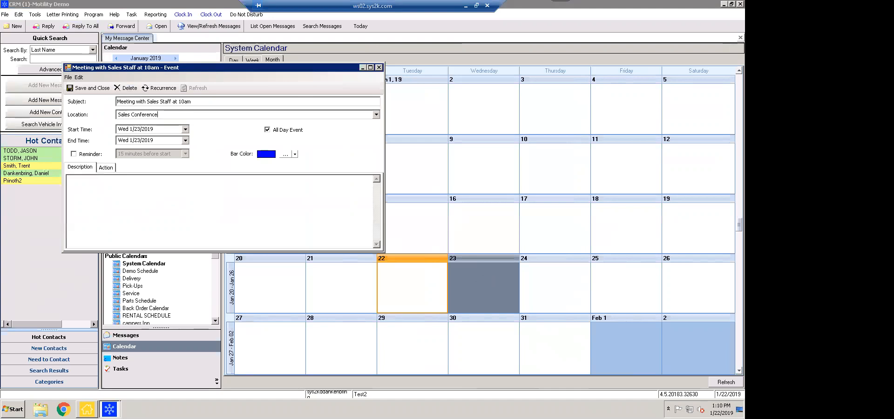
pyautogui.write(' Room')
# Make the appointment timed from 10:00 AM, save it, and go to Notes
pyautogui.click(267, 131)
pyautogui.click(252, 129)
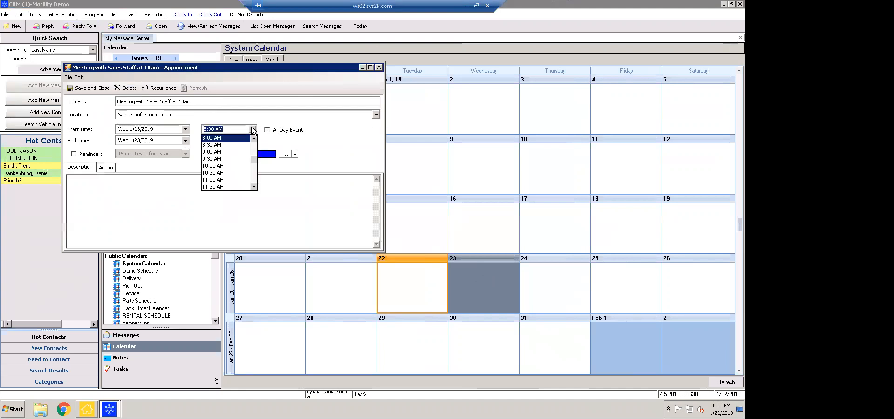
pyautogui.click(224, 166)
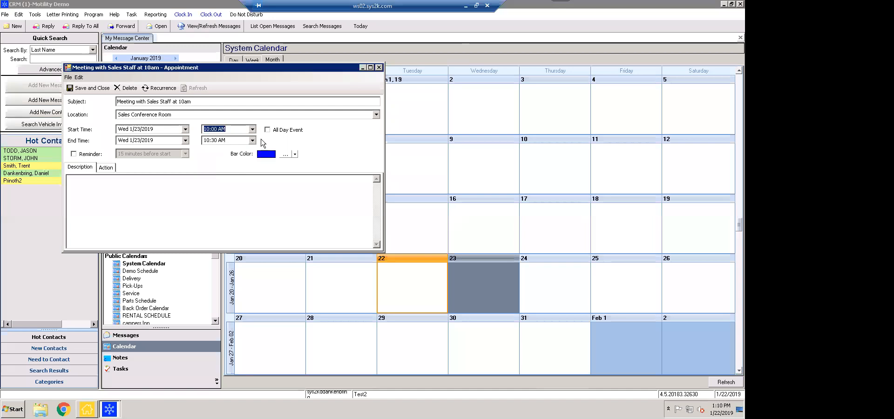
pyautogui.click(83, 89)
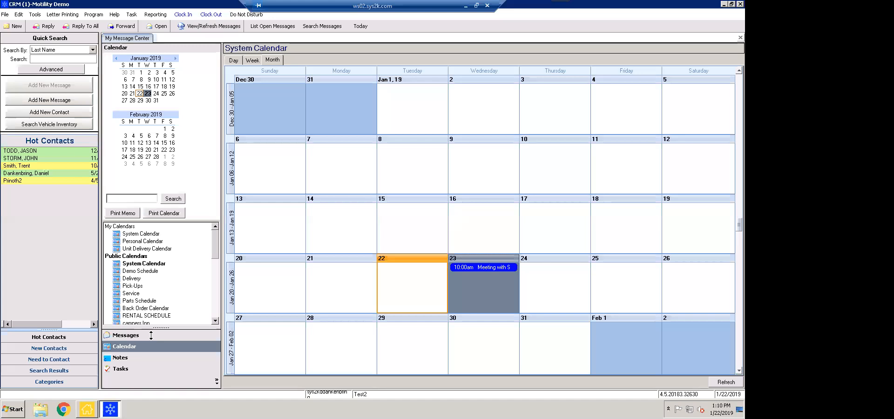
pyautogui.click(121, 359)
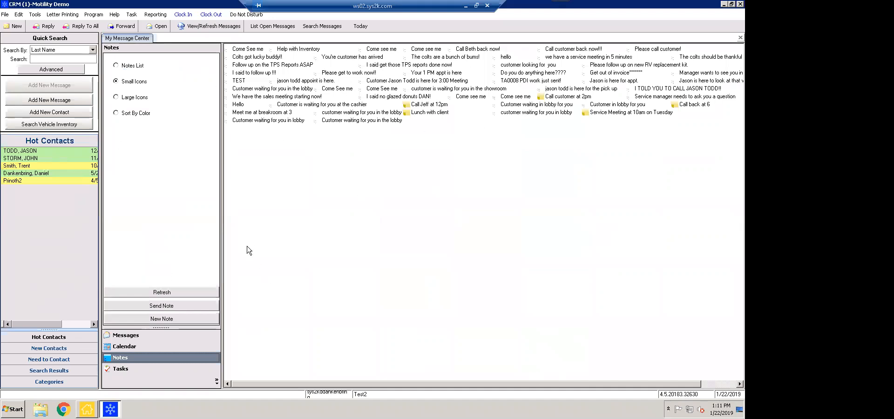
# Send a chosen employee a note saying a customer is waiting in the lobby
pyautogui.click(191, 309)
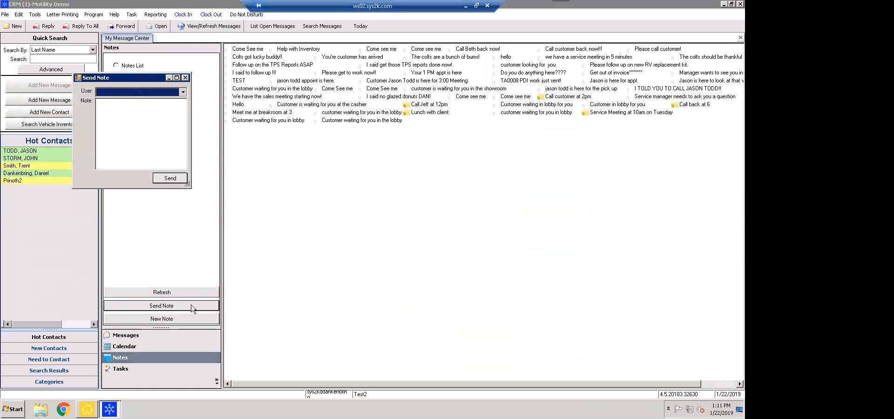
pyautogui.click(183, 92)
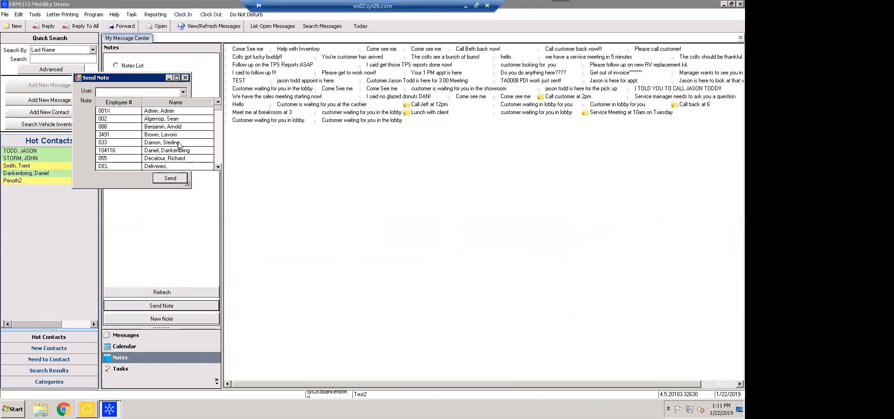
pyautogui.scroll(-3, 178, 144)
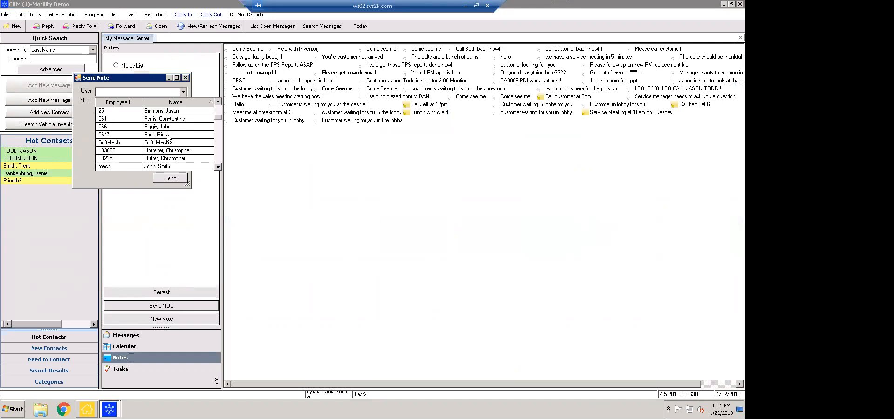
pyautogui.click(167, 134)
pyautogui.write('Guys')
pyautogui.write('omer is w')
pyautogui.write('ait')
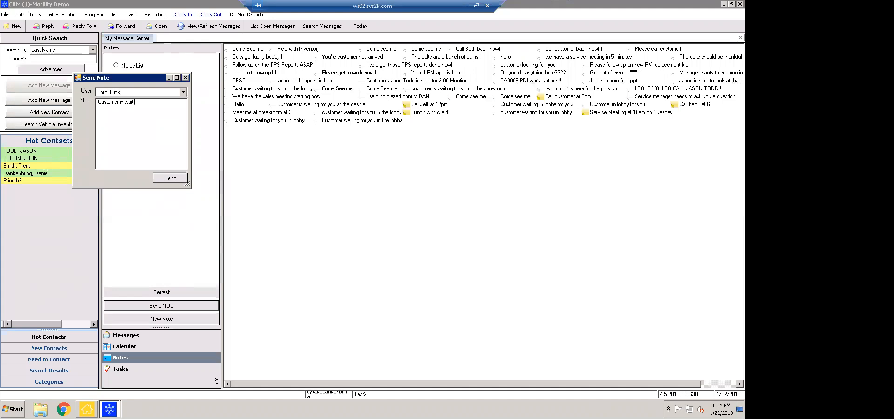
pyautogui.write('ing for you in the lobby')
pyautogui.click(170, 178)
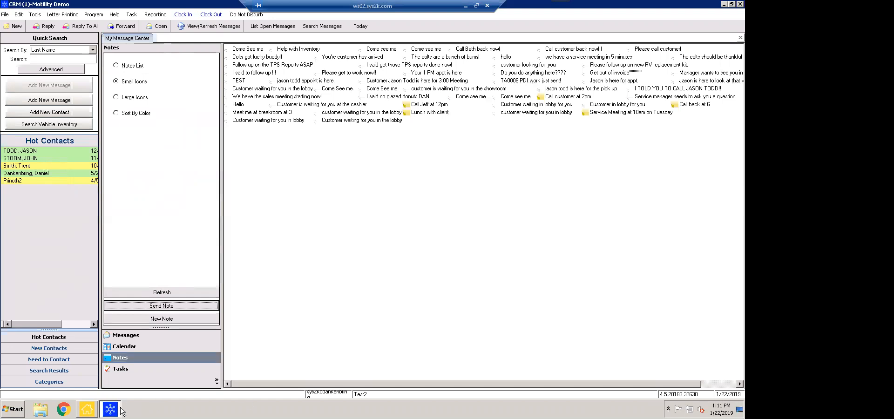
pyautogui.moveTo(111, 409)
# Go back to Messages, open the first Hot Contacts entry, and dismiss the Entity Open error
pyautogui.click(155, 339)
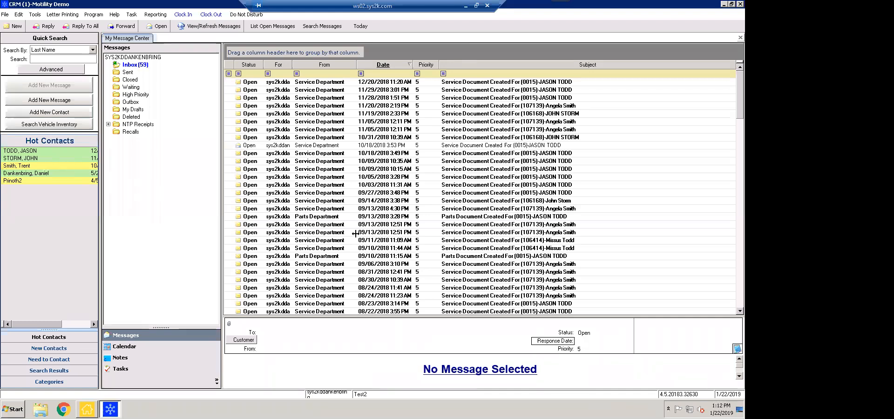
pyautogui.doubleClick(45, 152)
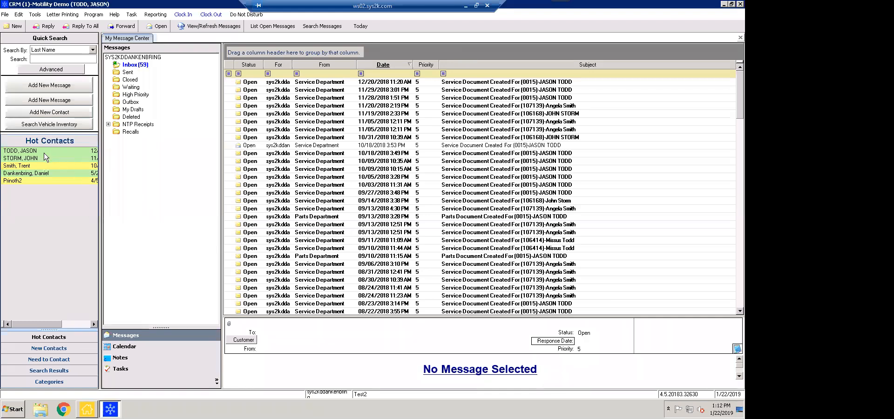
pyautogui.click(444, 232)
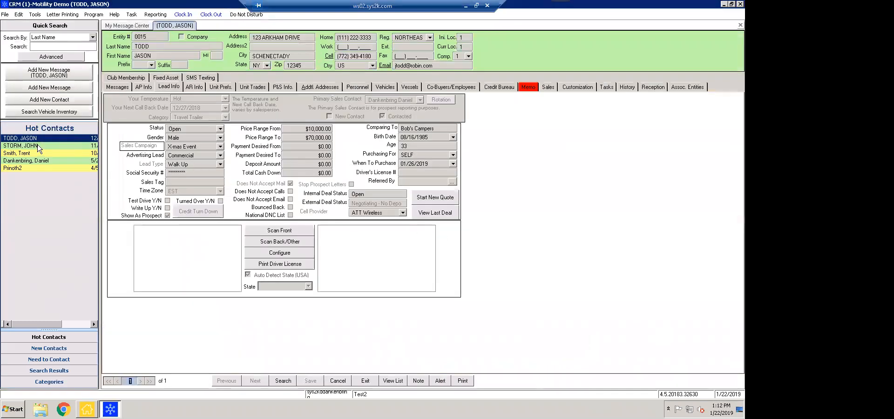
# Open the second Hot Contacts record and view its SMS Texting tab
pyautogui.click(39, 146)
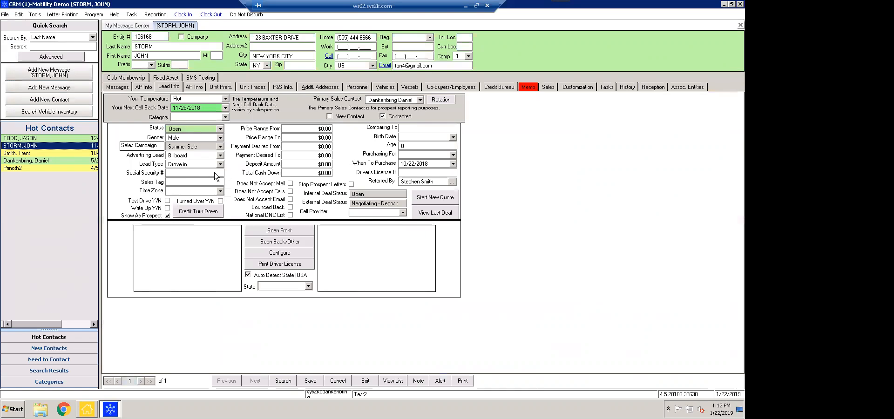
pyautogui.click(203, 78)
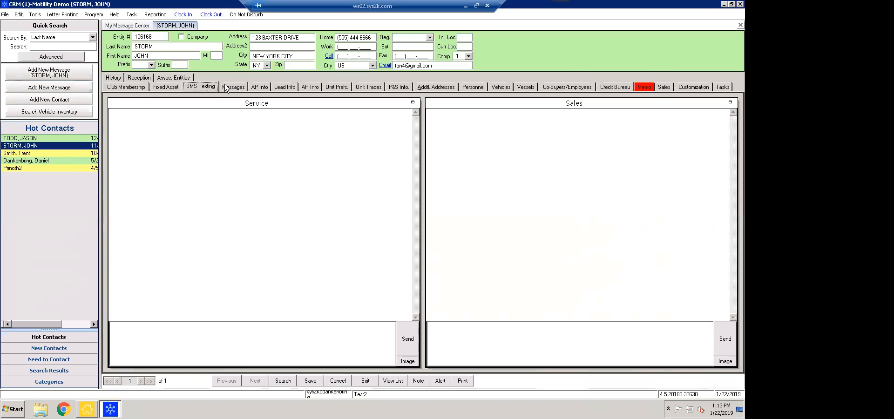
# Return to the contact's Lead Info tab
pyautogui.click(282, 88)
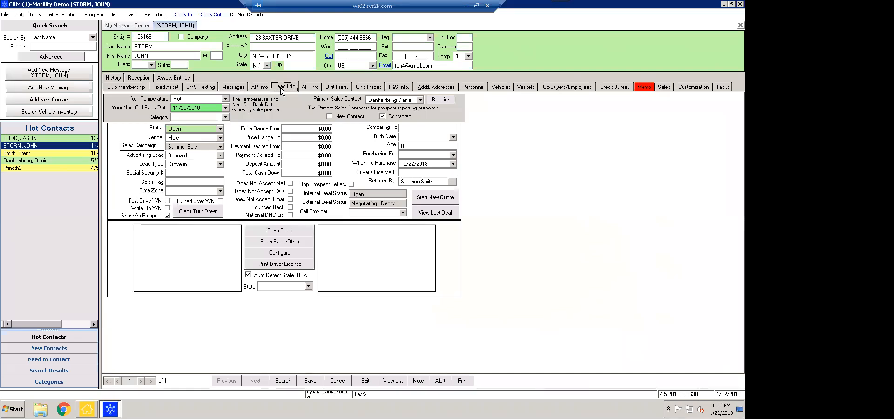
# Enter the contact's cell number, choose ATT Wireless as cell provider, and save
pyautogui.click(365, 56)
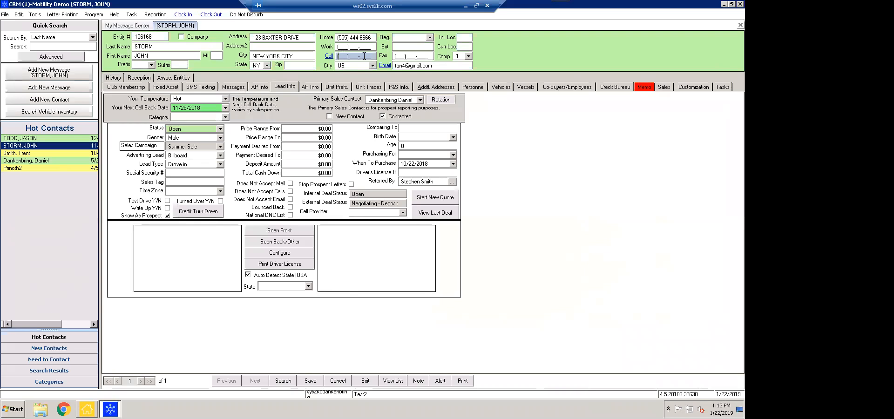
pyautogui.click(403, 213)
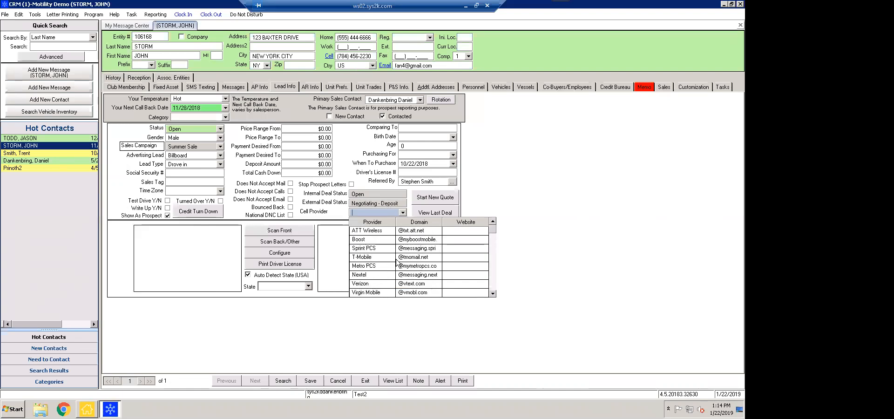
pyautogui.click(366, 233)
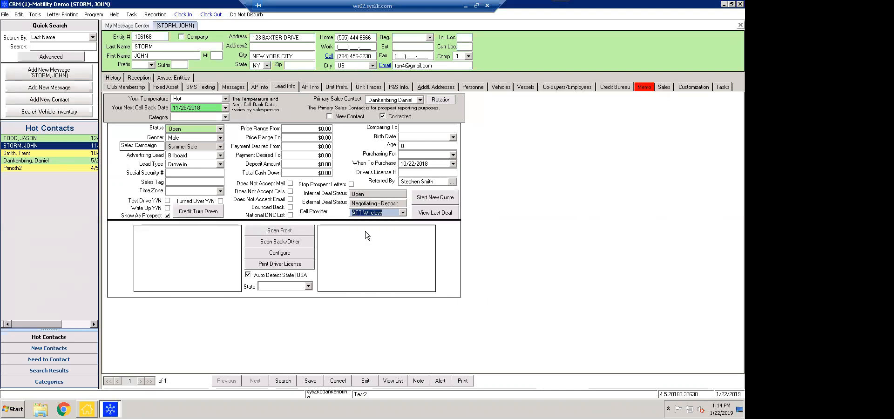
pyautogui.press('Tab')
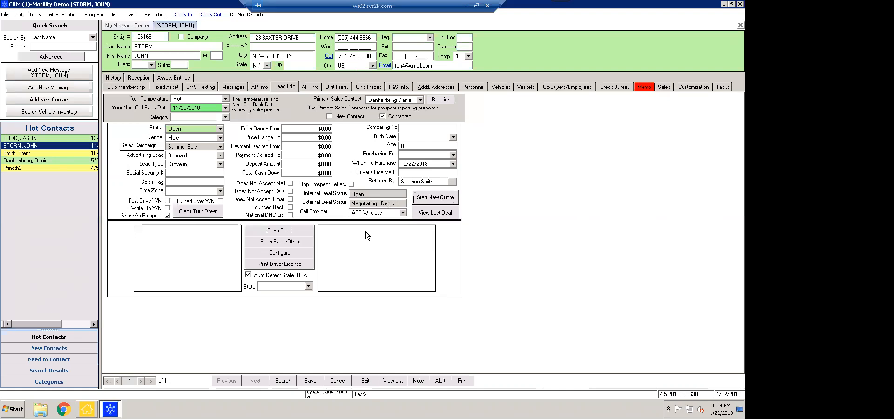
pyautogui.click(311, 381)
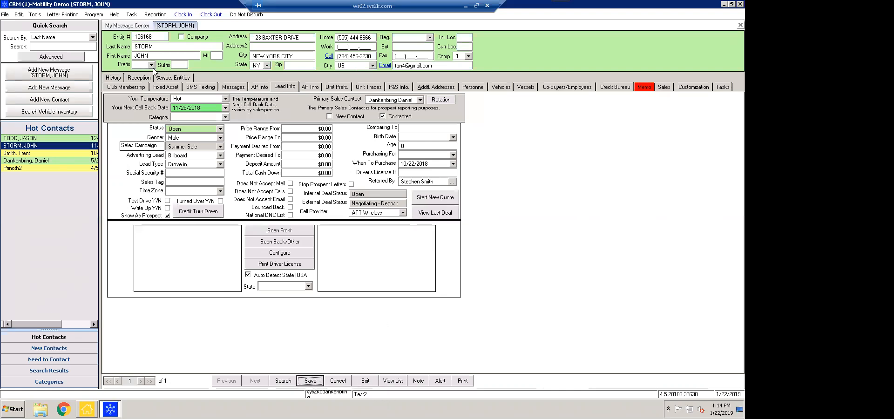
pyautogui.click(201, 87)
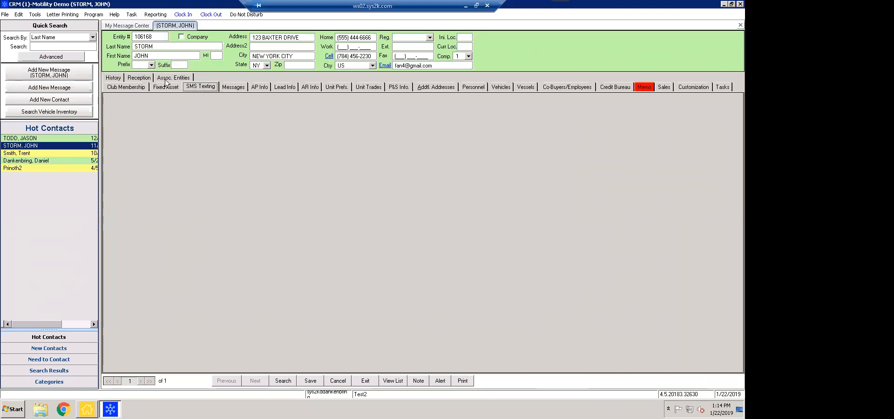
# Clear the Cell Provider field on Lead Info and recheck the SMS Texting page
pyautogui.click(285, 85)
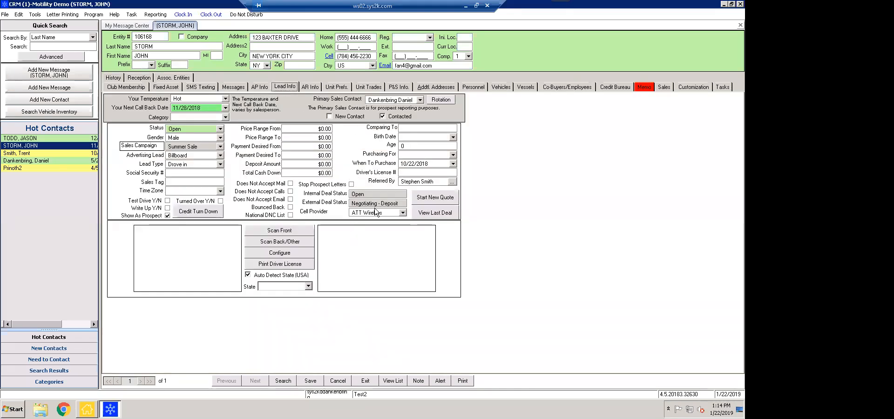
pyautogui.click(394, 213)
pyautogui.press('BackSpace')
pyautogui.press('BackSpace')
pyautogui.press('BackSpace')
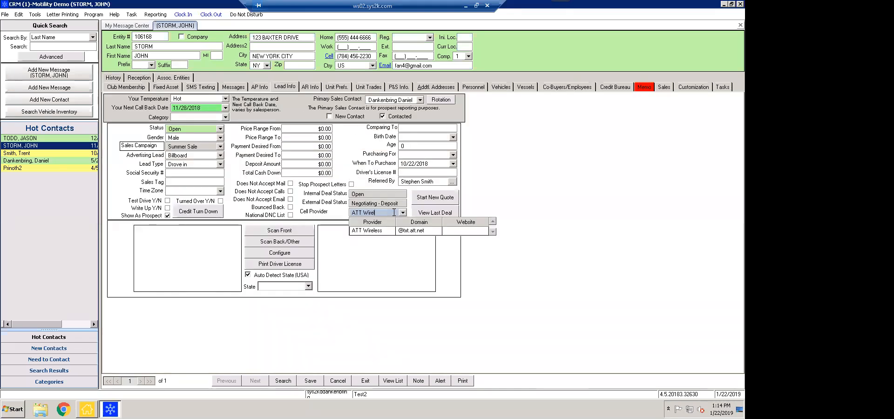
pyautogui.press('BackSpace')
pyautogui.press('BackSpace')
pyautogui.press('BackSpace')
pyautogui.press('BackSpace')
pyautogui.press('BackSpace')
pyautogui.press('BackSpace')
pyautogui.press('BackSpace')
pyautogui.press('BackSpace')
pyautogui.press('BackSpace')
pyautogui.press('Tab')
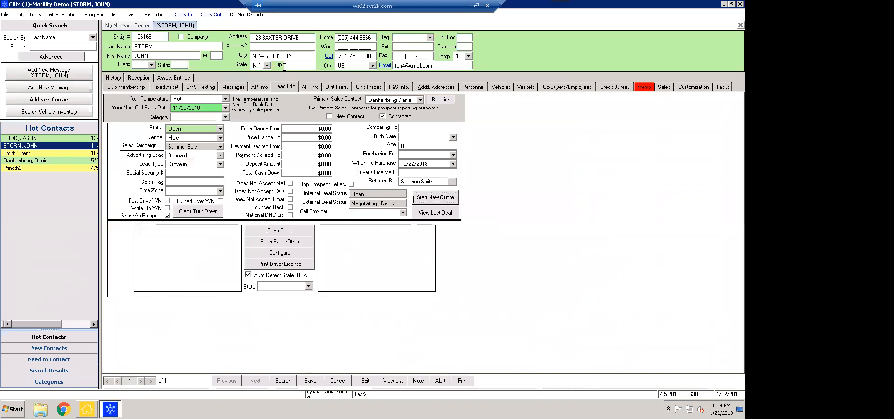
pyautogui.click(207, 89)
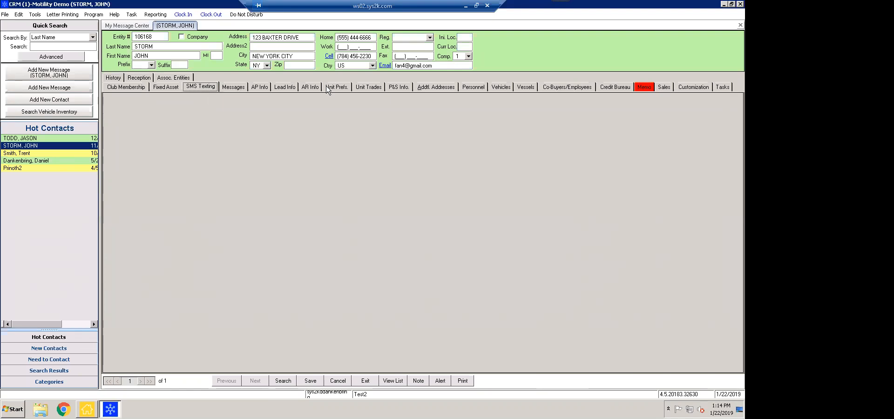
# Return to the contact's Lead Info and show the Unit Prefs with four preferred vehicles
pyautogui.click(285, 89)
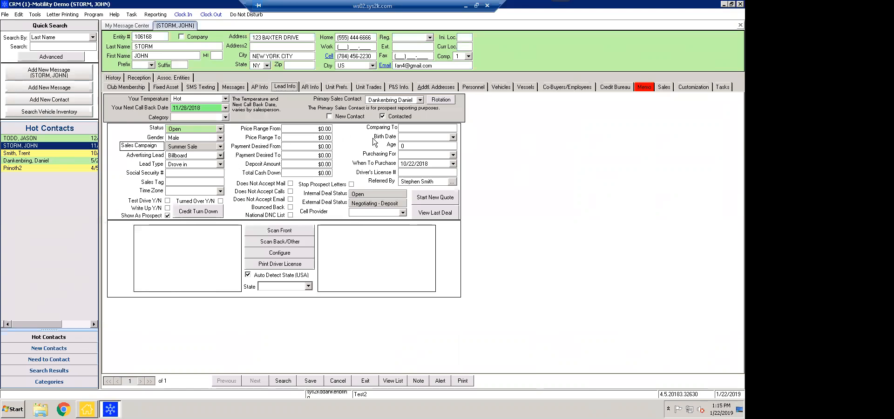
pyautogui.click(337, 87)
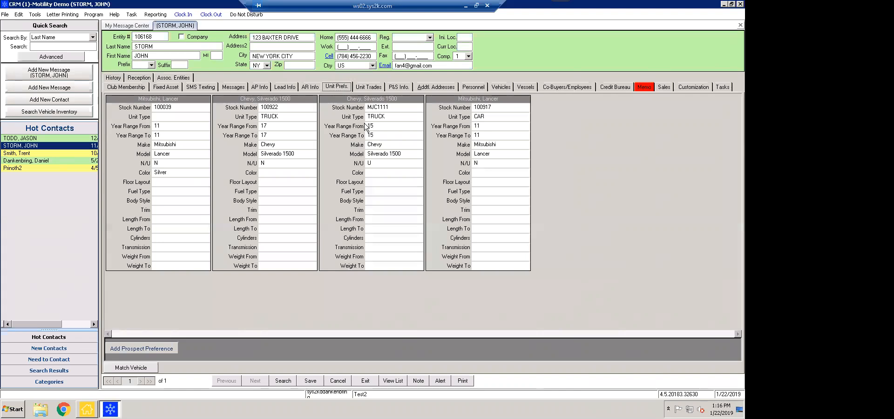
pyautogui.click(398, 156)
# Add a blank fifth vehicle preference and look up its stock number in Inventory Search
pyautogui.click(152, 346)
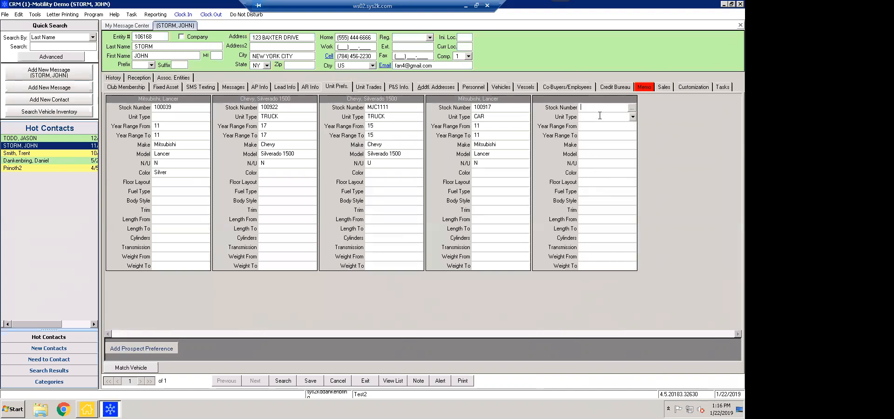
pyautogui.click(631, 109)
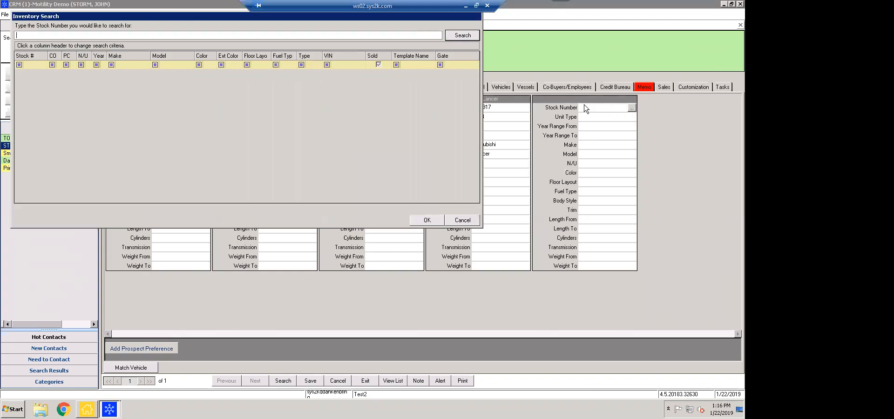
# Filter inventory by make 'dodge' and assign stock unit 100398, the 2013 Dodge Challenger
pyautogui.moveTo(363, 17); pyautogui.dragTo(433, 83)
pyautogui.click(526, 104)
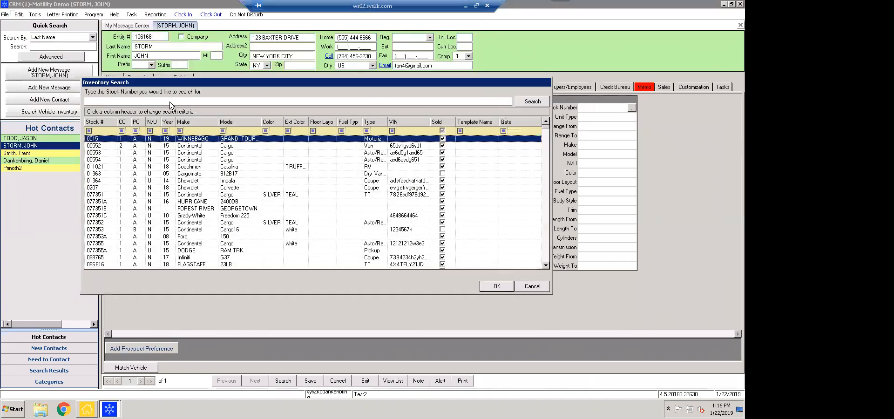
pyautogui.click(191, 132)
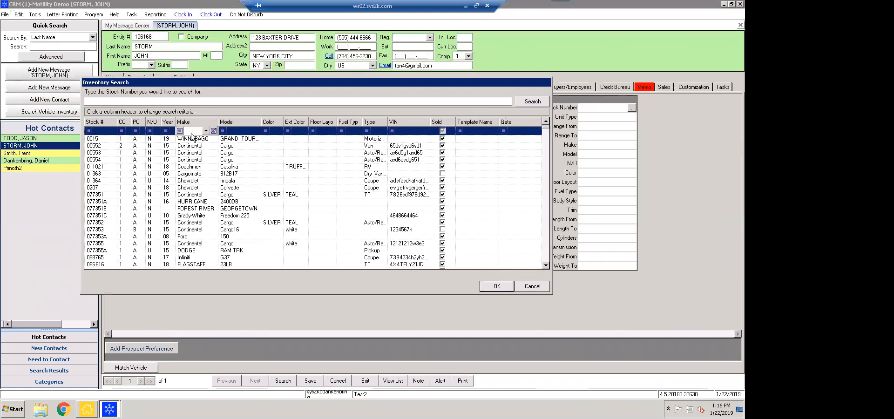
pyautogui.write('dodge')
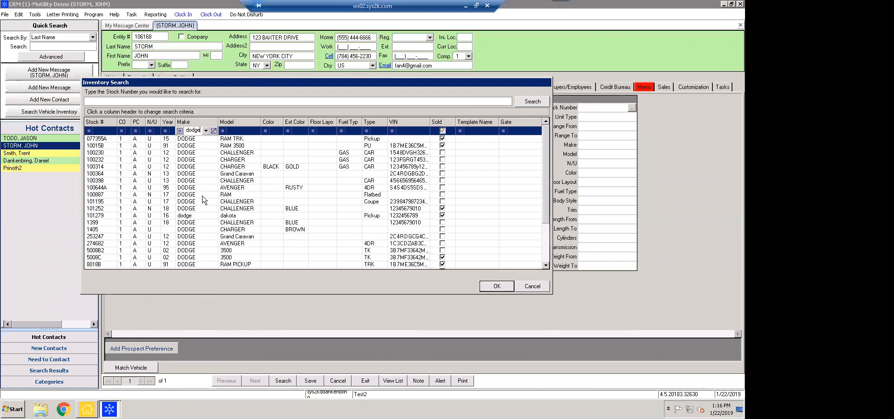
pyautogui.click(245, 182)
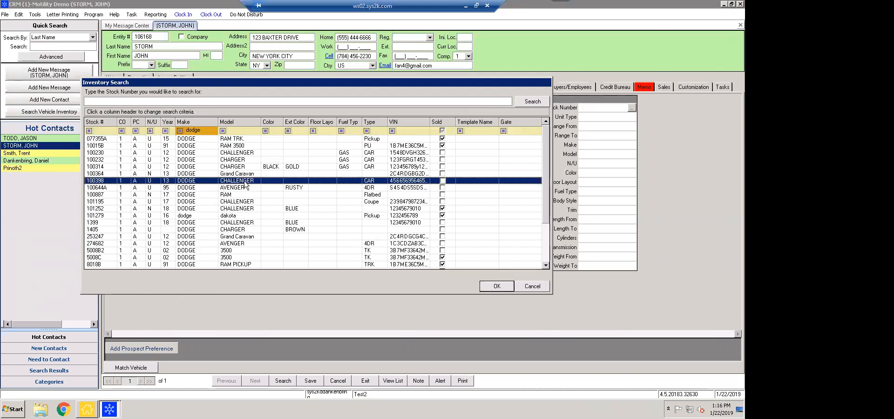
pyautogui.click(496, 285)
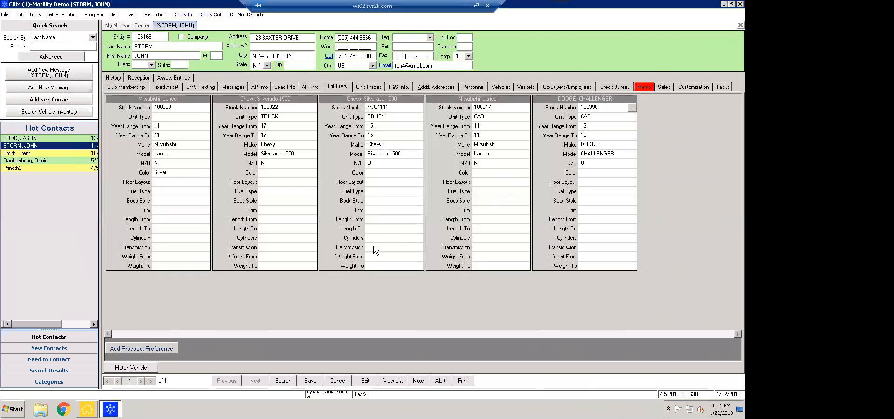
# Add a sixth vehicle preference with unit type Motorized and years 15 to 18
pyautogui.click(161, 348)
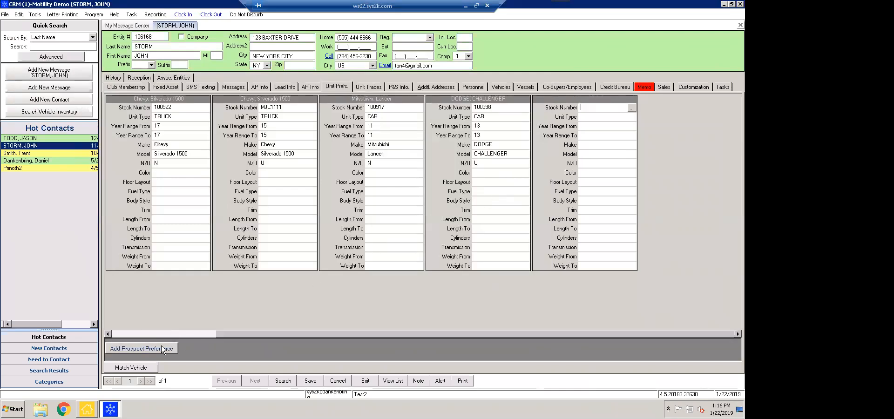
pyautogui.click(605, 117)
pyautogui.click(633, 117)
pyautogui.scroll(-4, 614, 146)
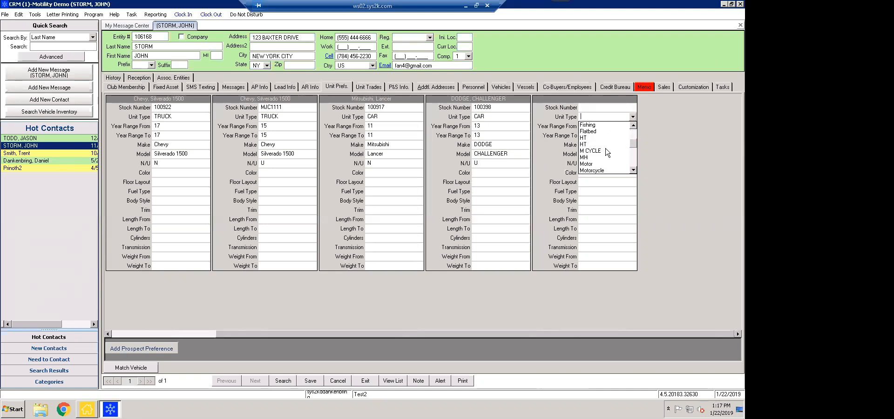
pyautogui.scroll(-2, 607, 152)
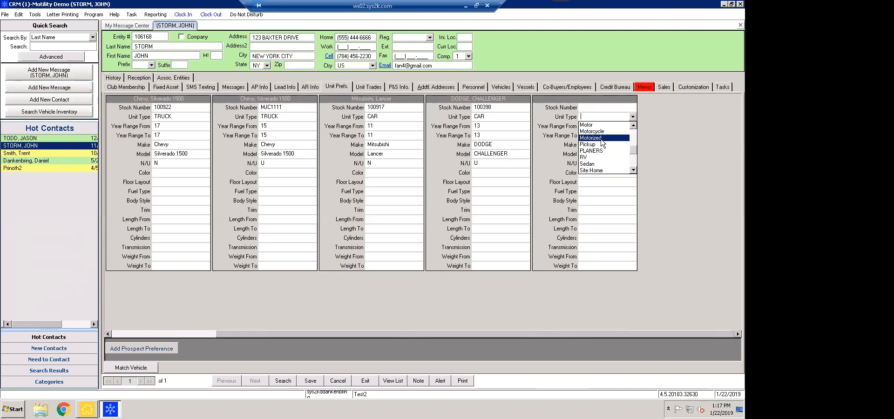
pyautogui.click(600, 138)
pyautogui.click(603, 126)
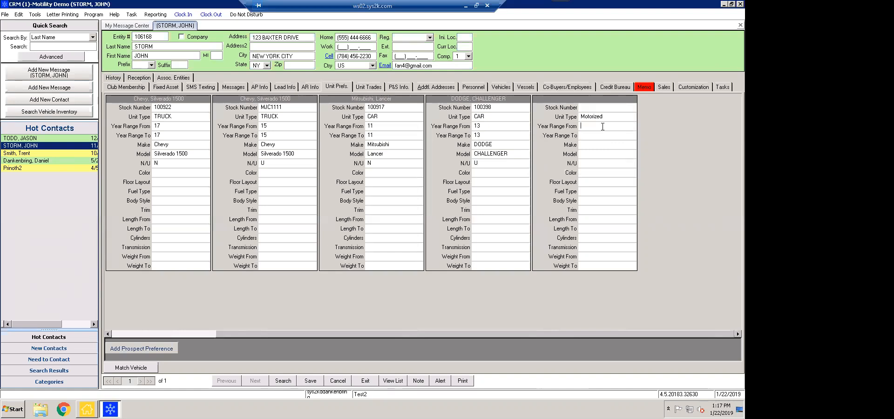
pyautogui.write('1')
pyautogui.write('9')
pyautogui.press('BackSpace')
pyautogui.press('BackSpace')
pyautogui.write('15')
pyautogui.press('Tab')
pyautogui.write('18')
# Set the preference's make to COACHMEN and model to FREEDOM, then save it
pyautogui.click(632, 145)
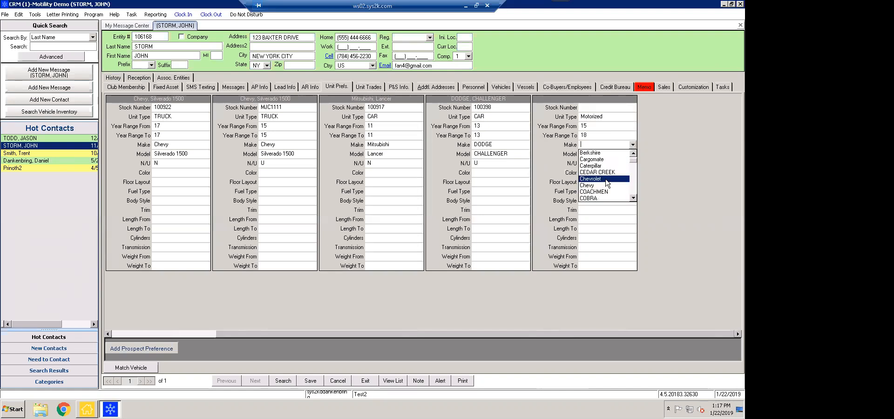
pyautogui.scroll(-1, 606, 182)
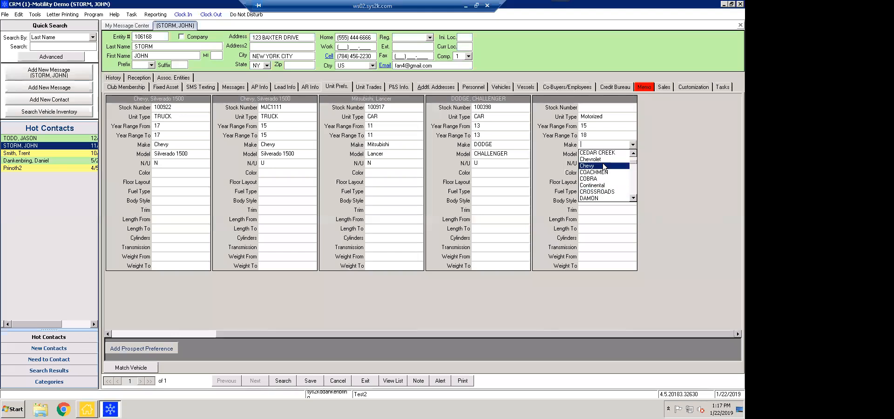
pyautogui.click(608, 173)
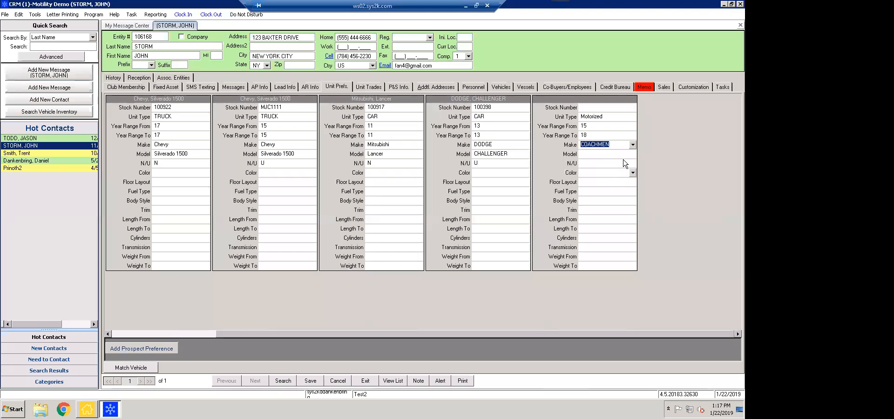
pyautogui.click(633, 153)
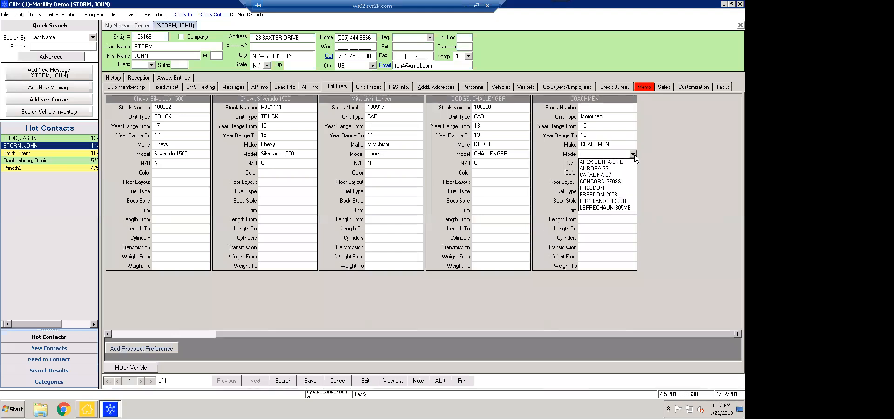
pyautogui.click(617, 188)
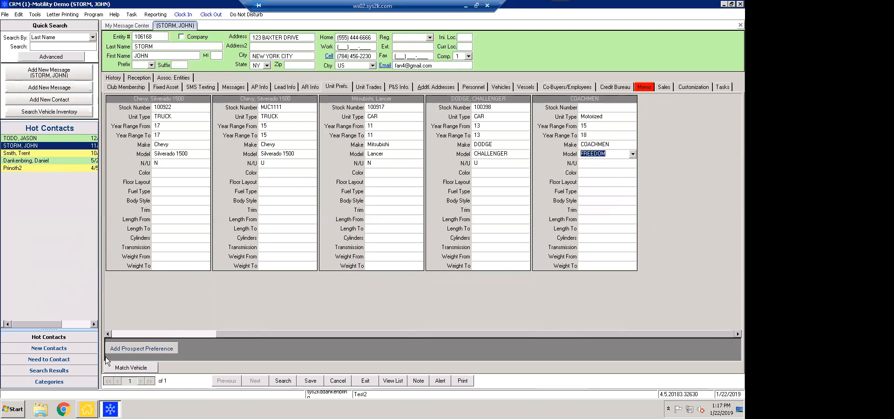
pyautogui.click(311, 381)
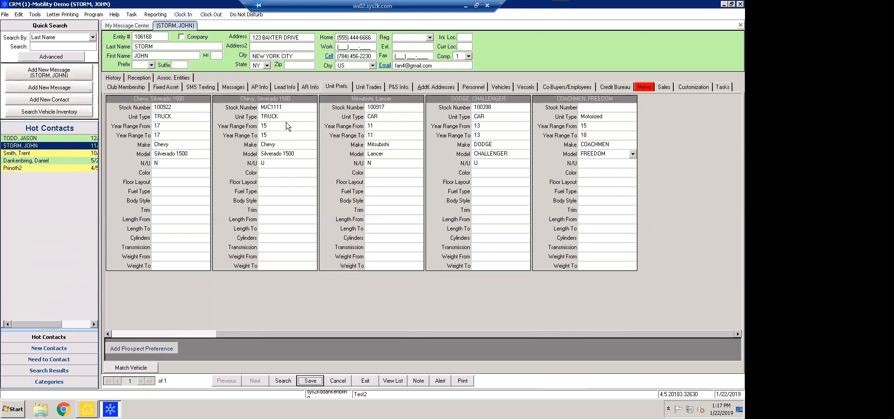
pyautogui.click(47, 55)
# Bring up the advanced contact search form and position its window on screen
pyautogui.click(41, 57)
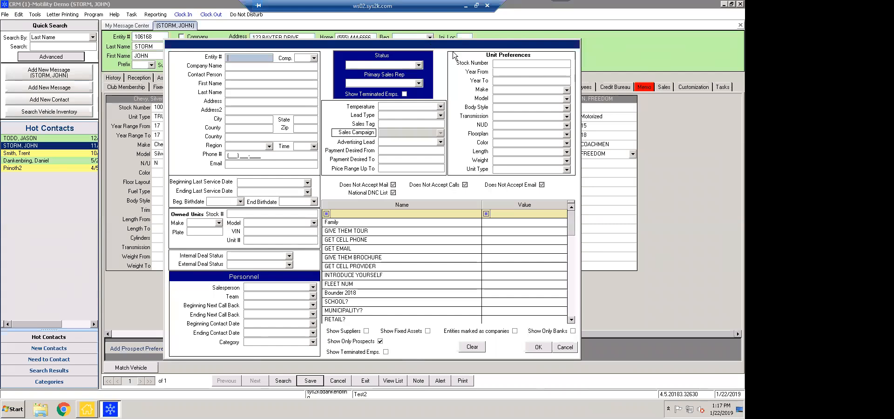
pyautogui.moveTo(393, 51); pyautogui.dragTo(334, 75)
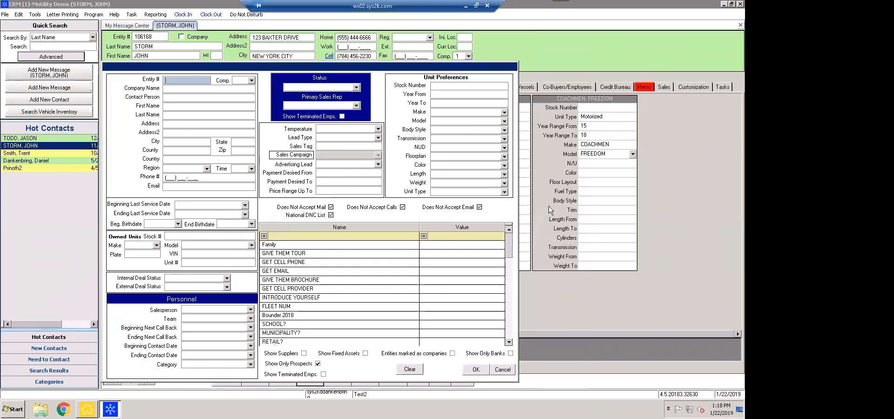
pyautogui.moveTo(456, 68); pyautogui.dragTo(465, 223)
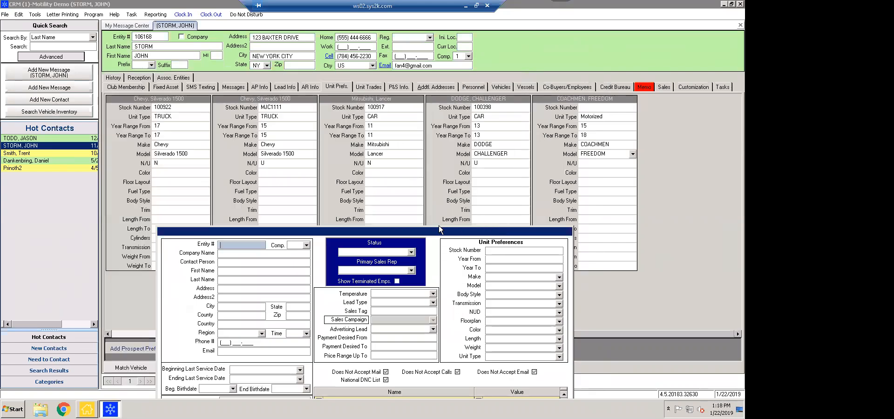
pyautogui.moveTo(435, 231); pyautogui.dragTo(415, 69)
pyautogui.doubleClick(414, 68)
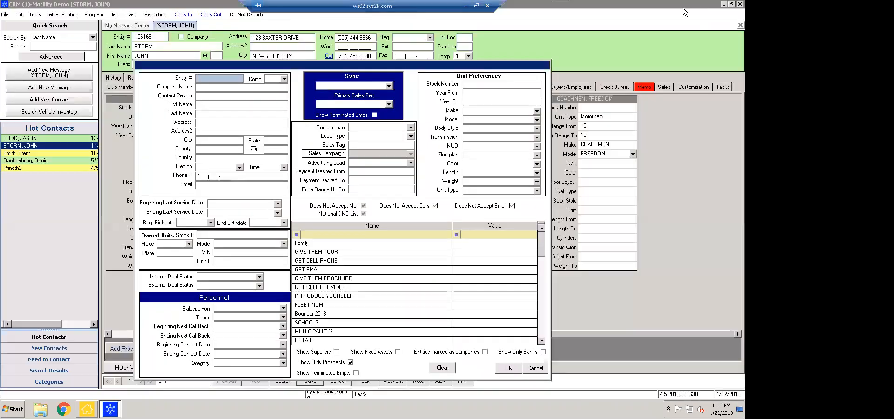
pyautogui.doubleClick(684, 10)
# Search Unit Preferences for make Mitsubishi and model Lancer
pyautogui.click(537, 111)
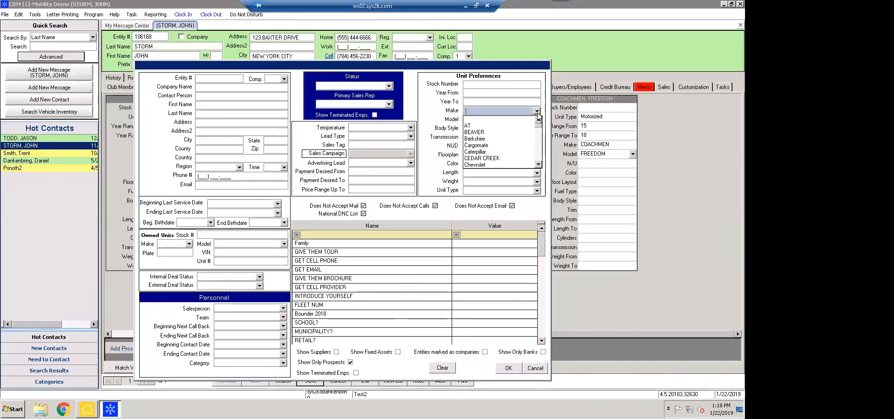
pyautogui.write('m')
pyautogui.press('BackSpace')
pyautogui.press('BackSpace')
pyautogui.press('BackSpace')
pyautogui.scroll(-3, 482, 144)
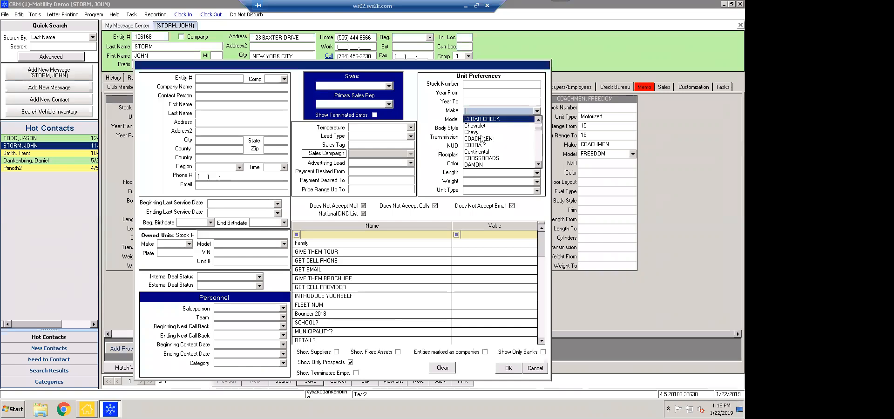
pyautogui.scroll(-5, 482, 143)
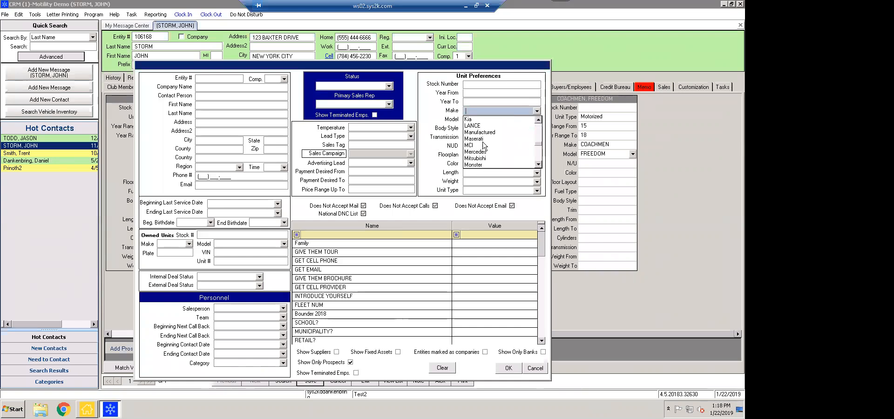
pyautogui.click(484, 159)
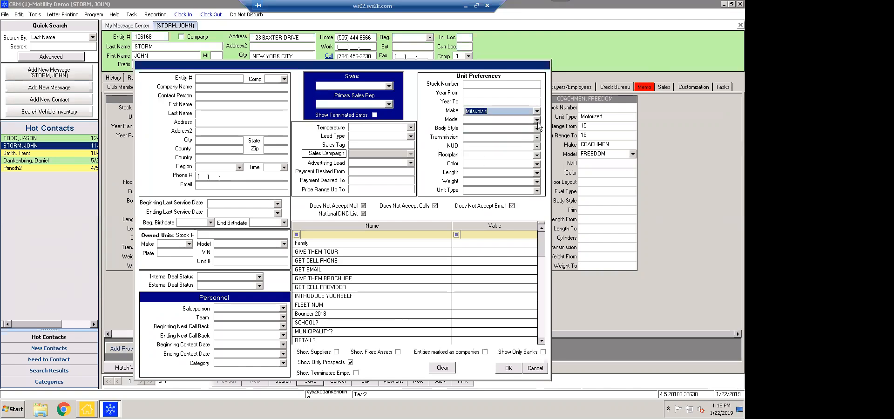
pyautogui.click(536, 120)
pyautogui.click(493, 142)
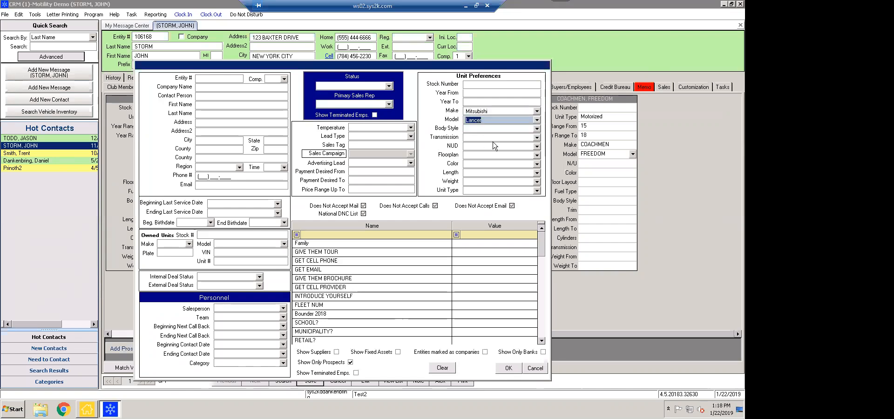
pyautogui.click(506, 368)
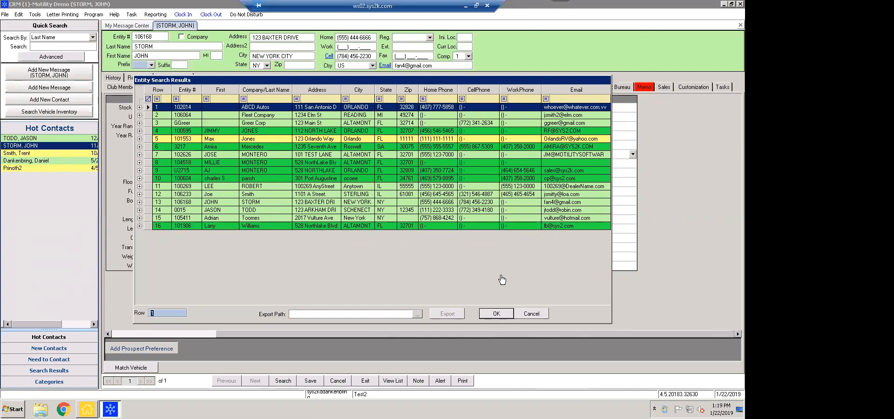
# Load ABCD Autos, the first of the 16 Mitsubishi Lancer search matches
pyautogui.click(490, 313)
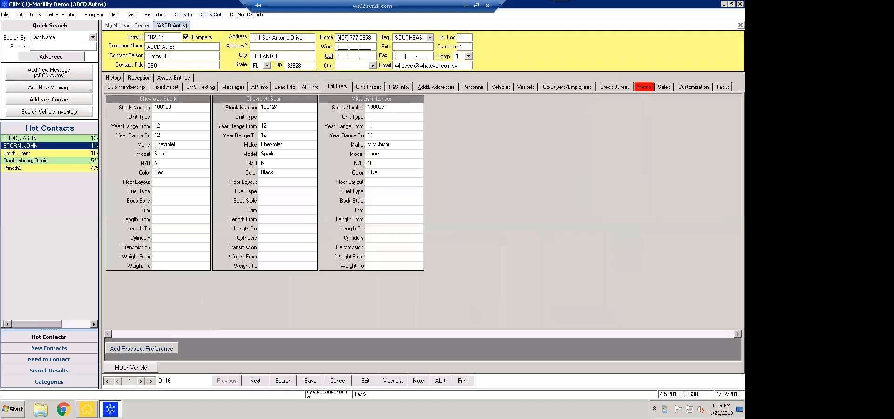
# Switch the side list to Search Results and open a matching record
pyautogui.click(51, 376)
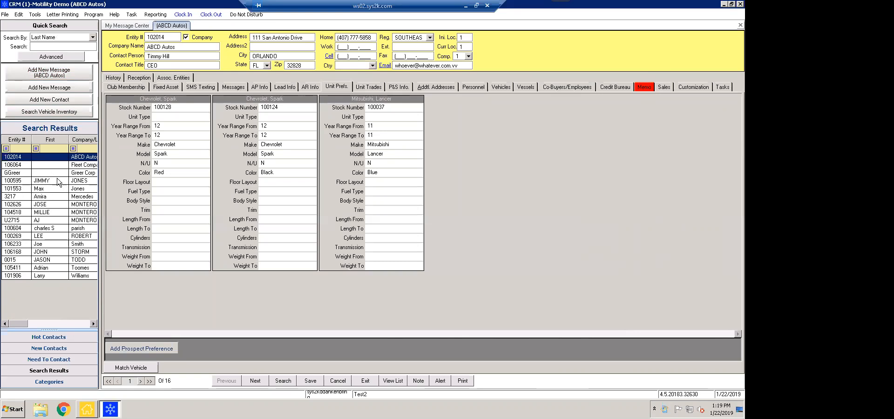
pyautogui.click(54, 373)
pyautogui.click(24, 99)
pyautogui.click(378, 202)
# Browse Fleet Company, Greer Corp and the next match unsaved, then reopen the earlier hot contact
pyautogui.click(85, 165)
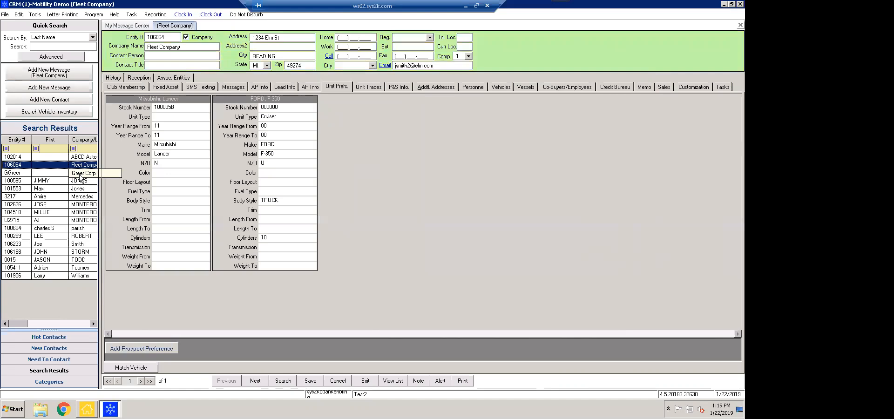
pyautogui.click(80, 174)
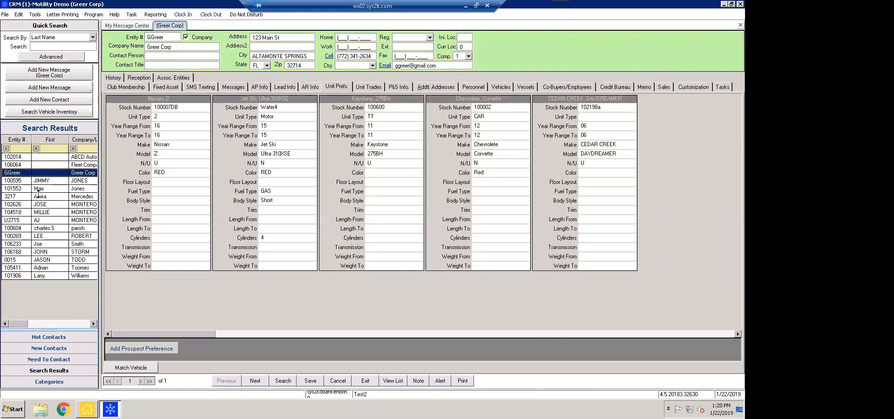
pyautogui.click(58, 182)
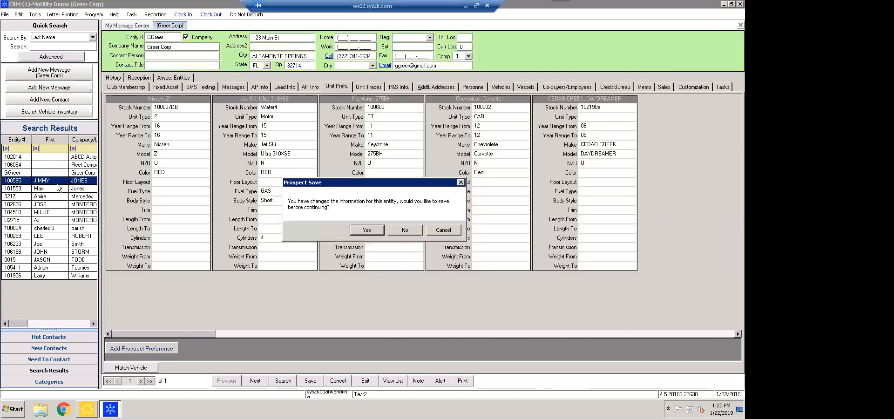
pyautogui.click(405, 228)
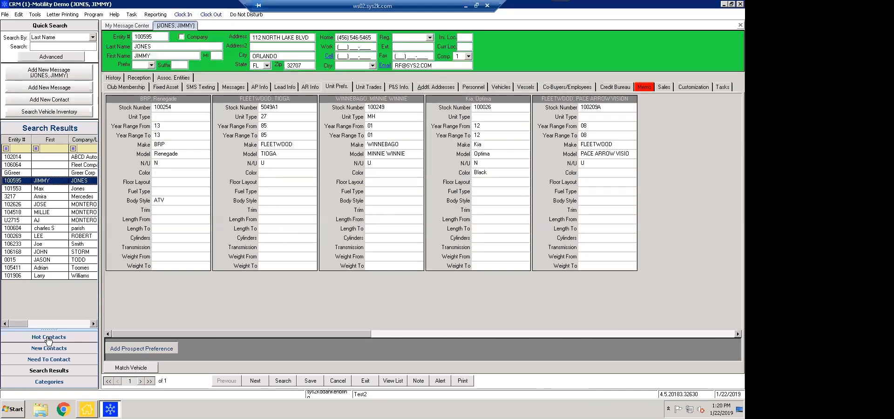
pyautogui.click(23, 337)
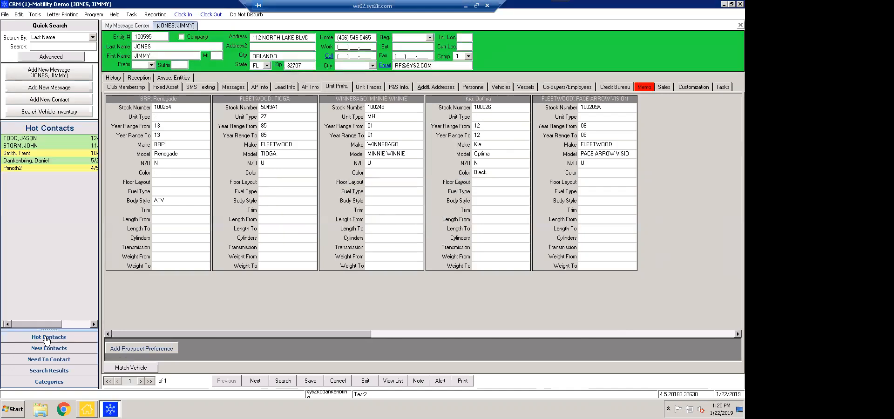
pyautogui.click(32, 147)
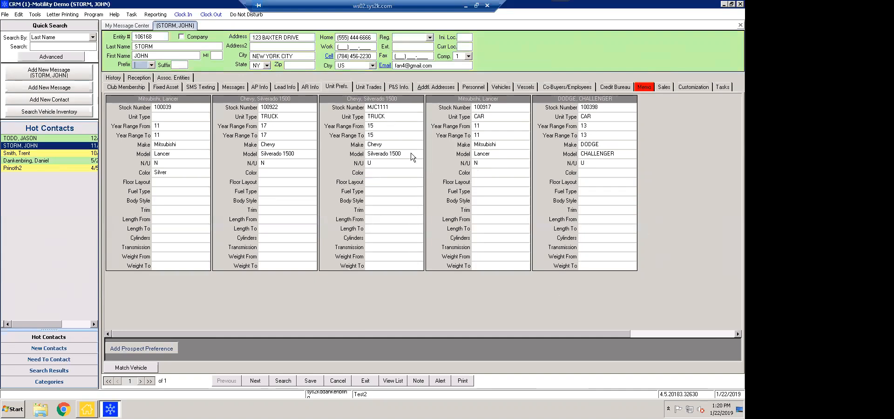
# Show the contact's Lead Info, leaving the temperature rating at Hot
pyautogui.click(284, 87)
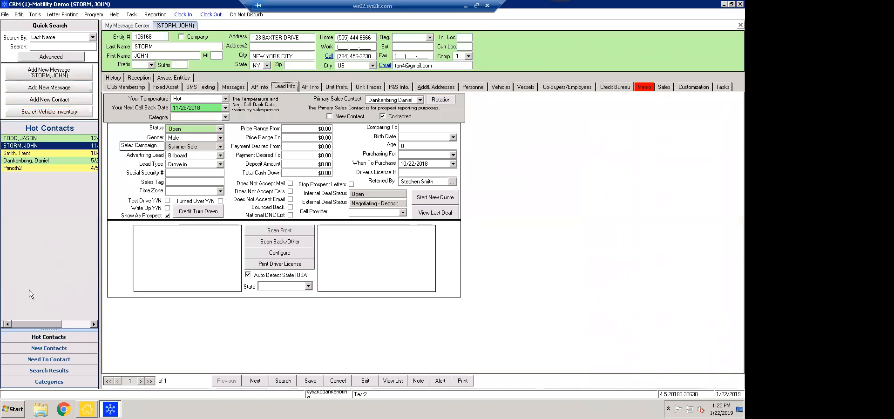
pyautogui.click(225, 99)
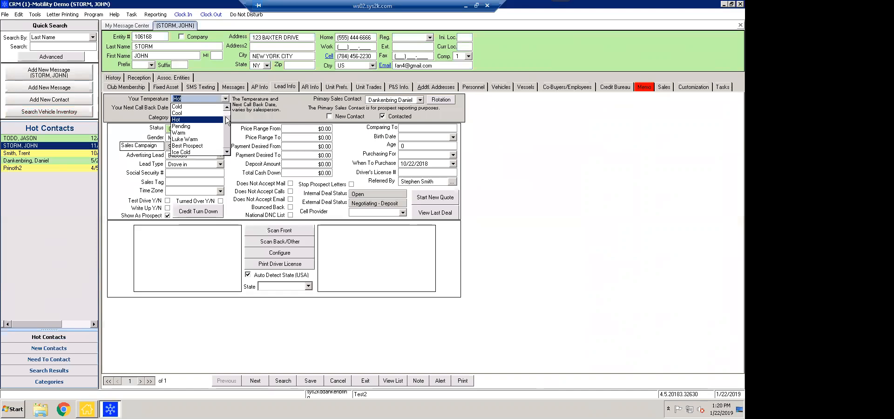
pyautogui.click(259, 103)
pyautogui.click(20, 15)
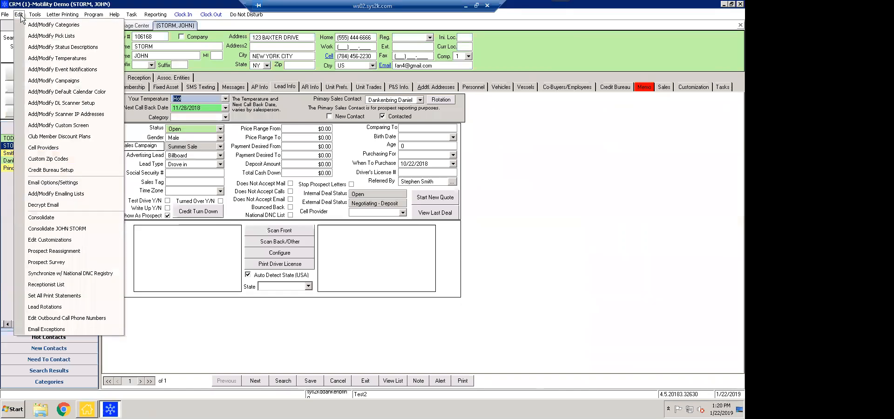
pyautogui.click(64, 58)
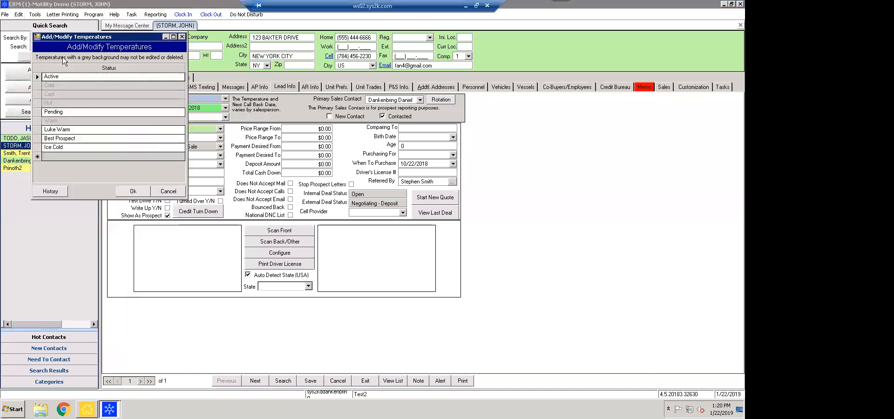
pyautogui.moveTo(81, 37); pyautogui.dragTo(539, 105)
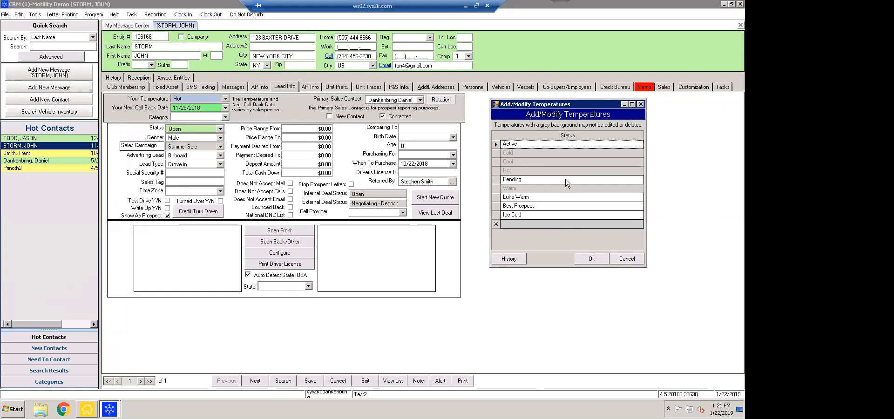
pyautogui.click(640, 105)
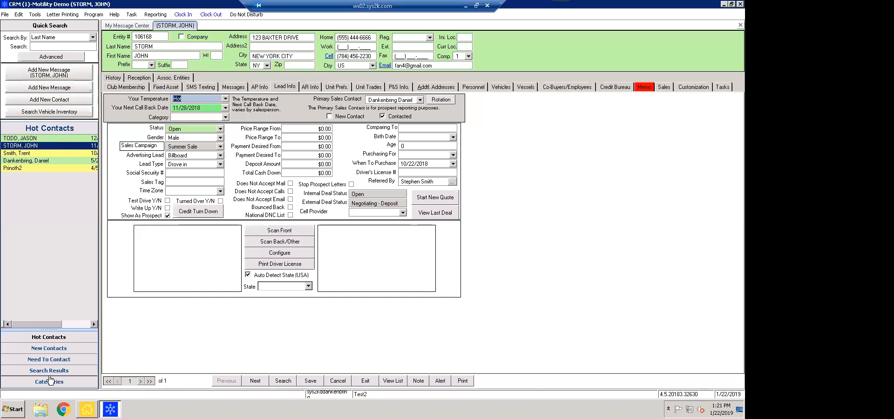
# View the test contact in New Contacts, then open the first Need To Contact record
pyautogui.click(50, 350)
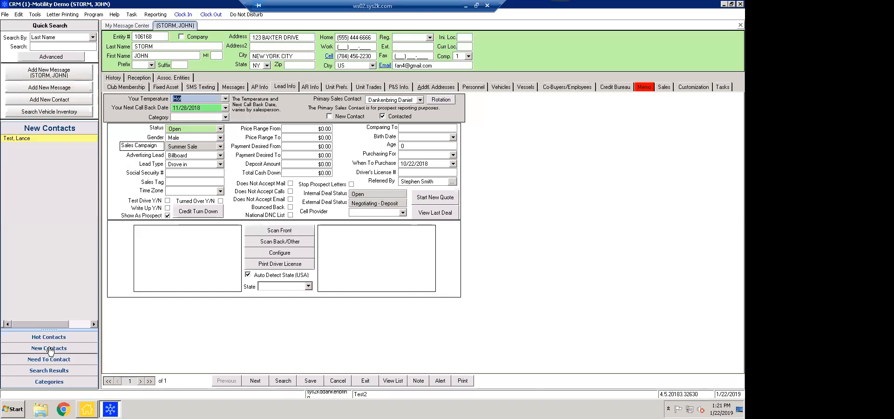
pyautogui.click(38, 139)
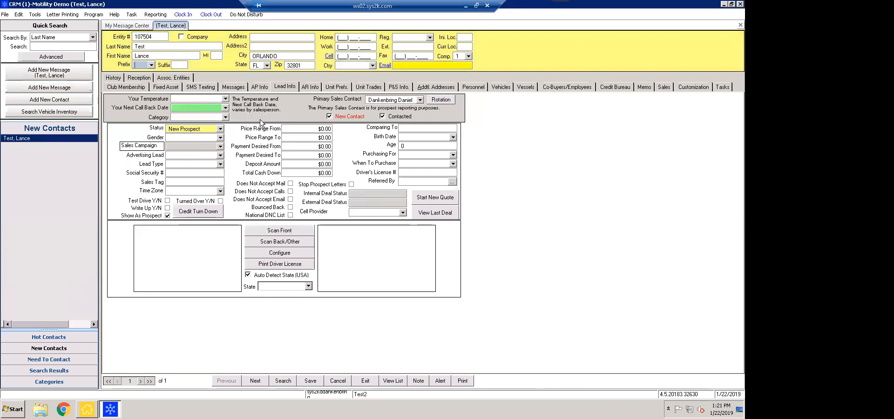
pyautogui.click(41, 360)
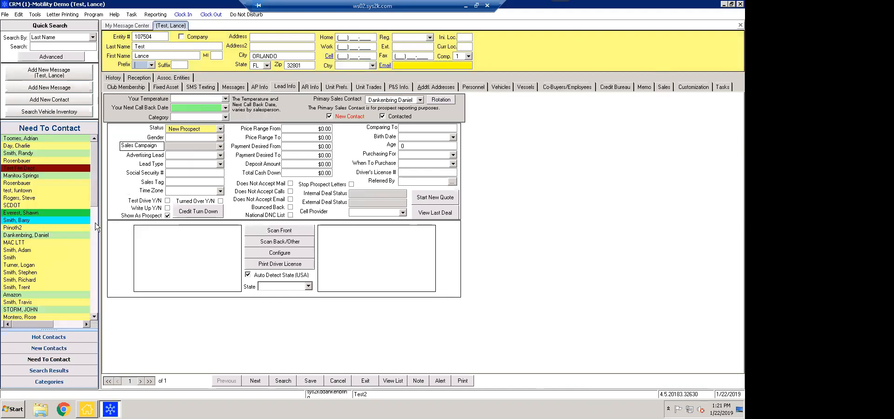
pyautogui.click(26, 140)
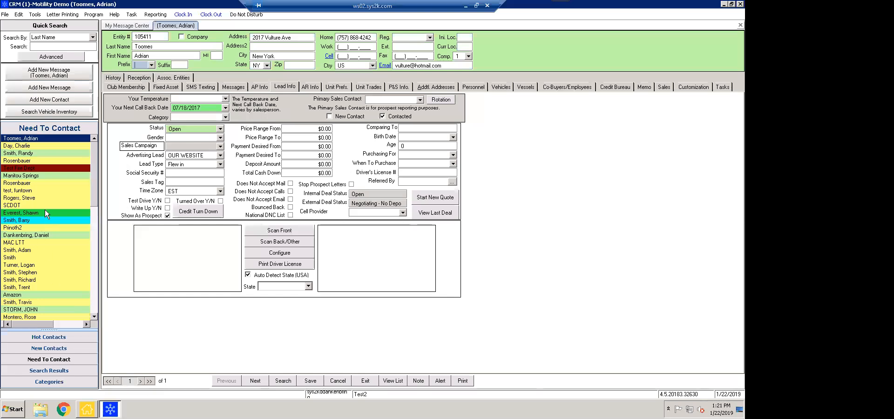
pyautogui.scroll(-6, 77, 219)
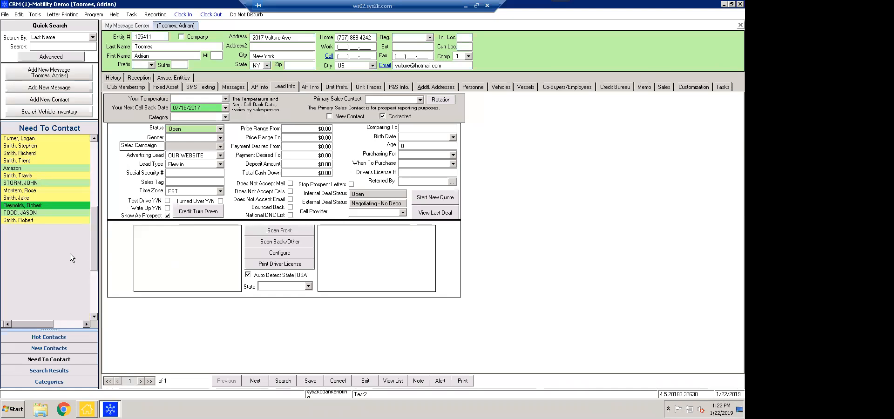
pyautogui.scroll(6, 59, 270)
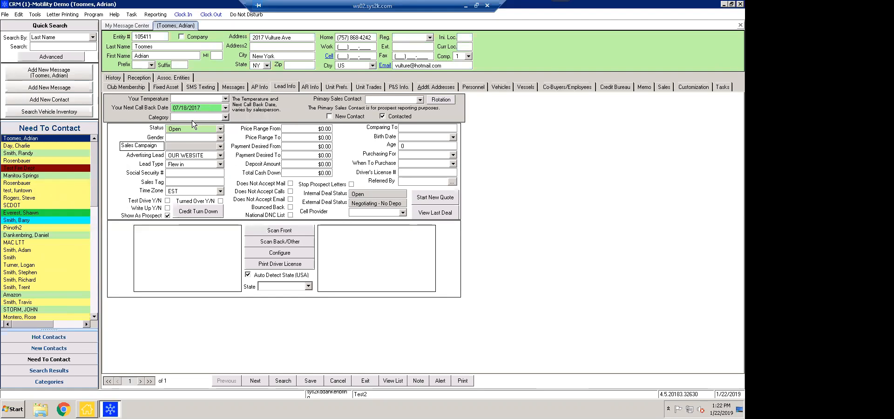
pyautogui.click(49, 371)
# Load the Categories side list and review the record's Category choices, leaving it blank
pyautogui.click(59, 382)
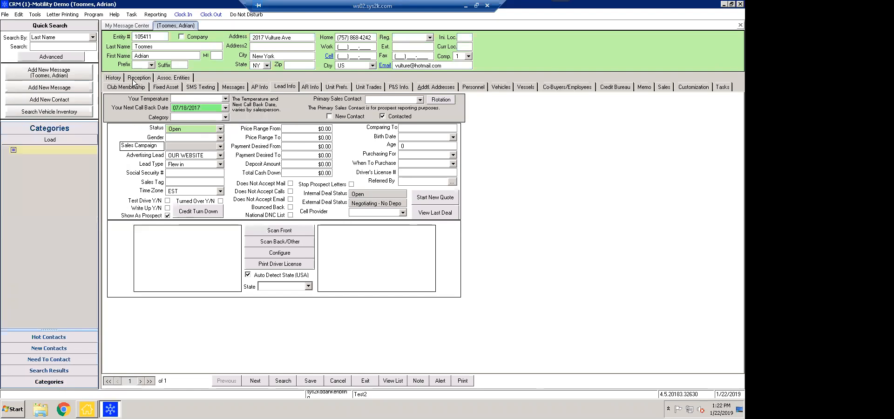
pyautogui.click(45, 141)
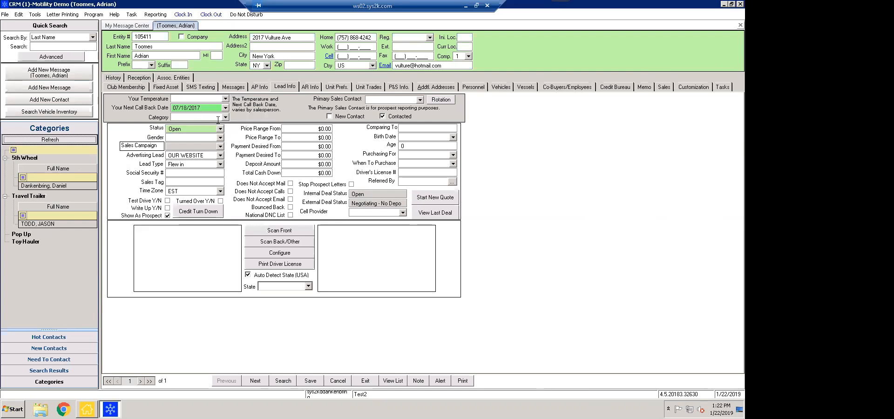
pyautogui.click(225, 118)
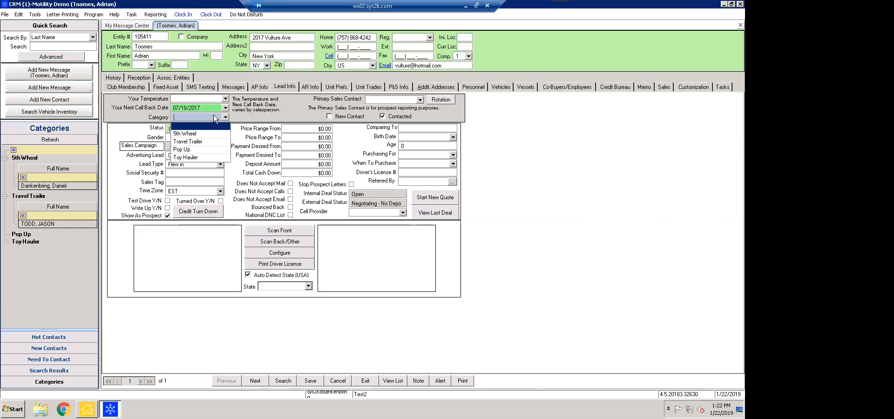
pyautogui.click(247, 120)
pyautogui.click(19, 15)
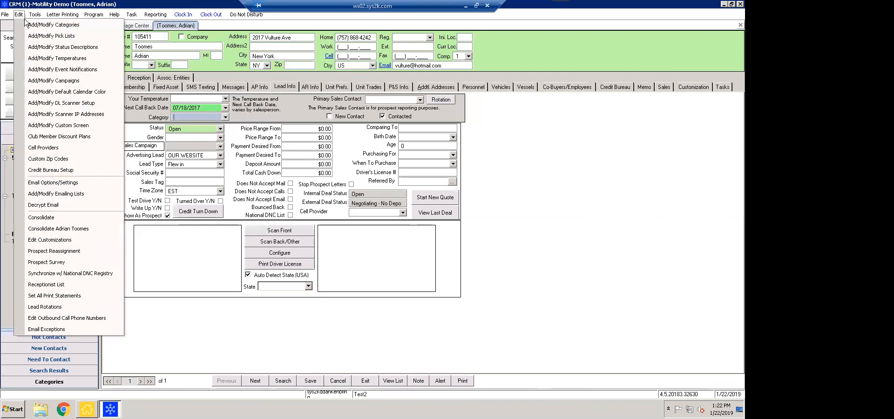
pyautogui.click(31, 25)
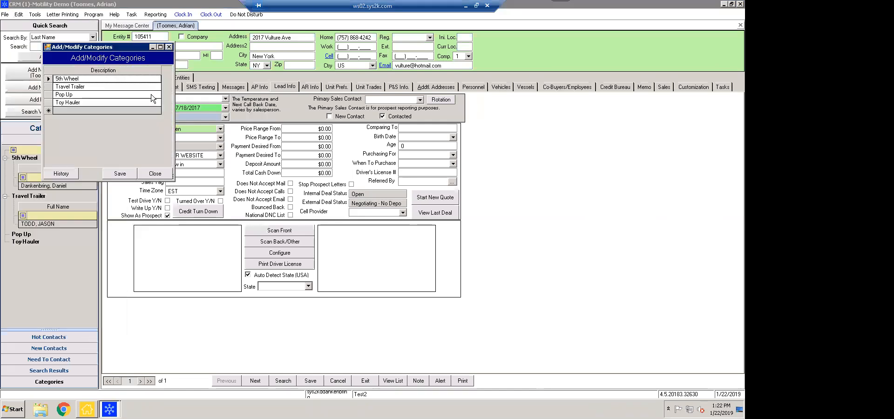
pyautogui.moveTo(92, 48); pyautogui.dragTo(188, 165)
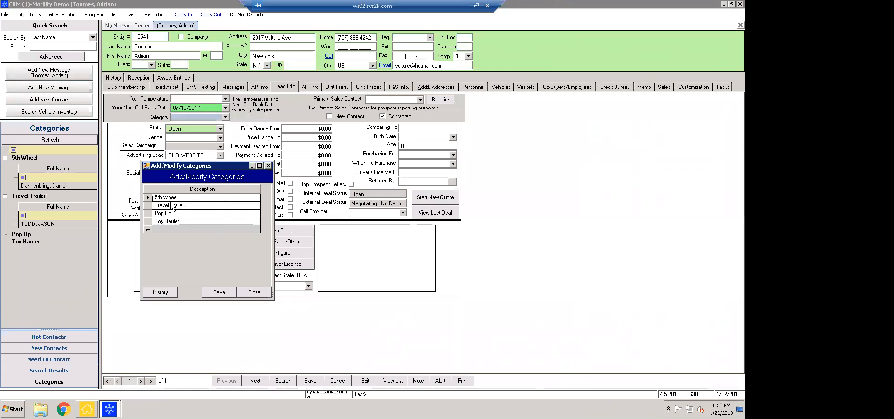
pyautogui.click(267, 166)
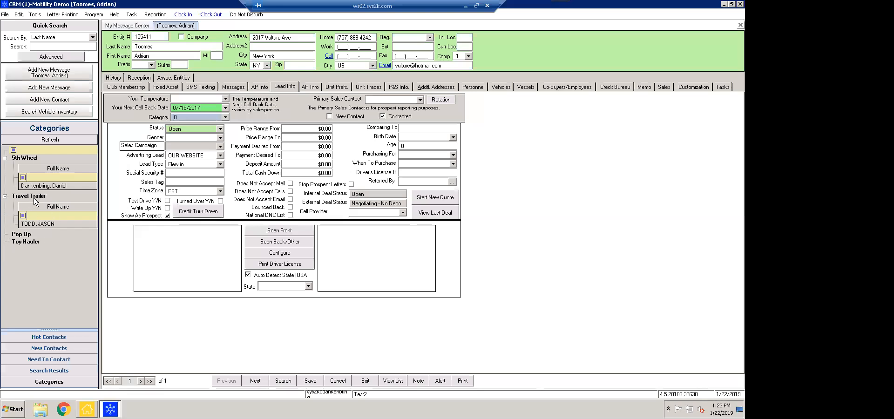
# Switch the side list to Hot Contacts and load the second hot contact, answering the save prompt
pyautogui.click(49, 337)
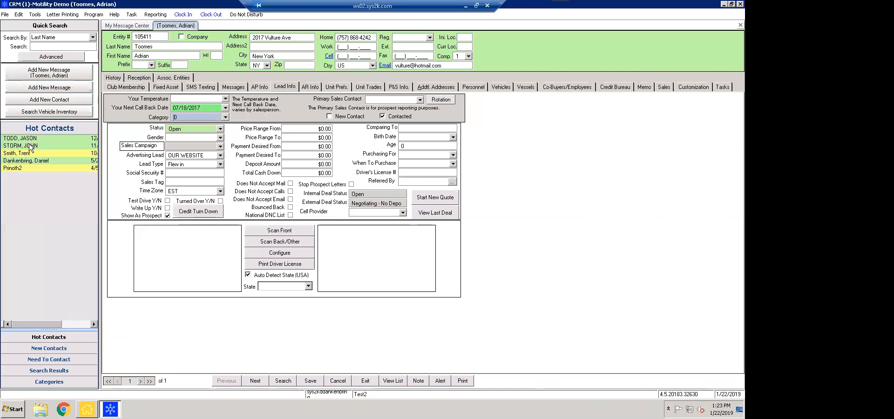
pyautogui.click(30, 148)
pyautogui.click(398, 229)
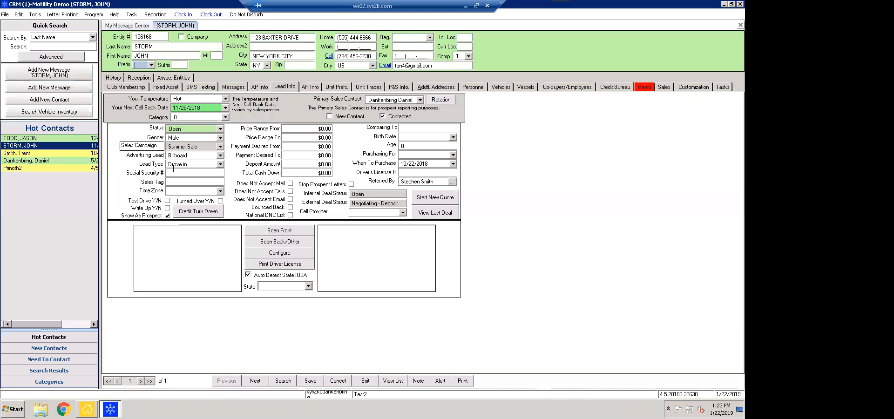
pyautogui.click(61, 15)
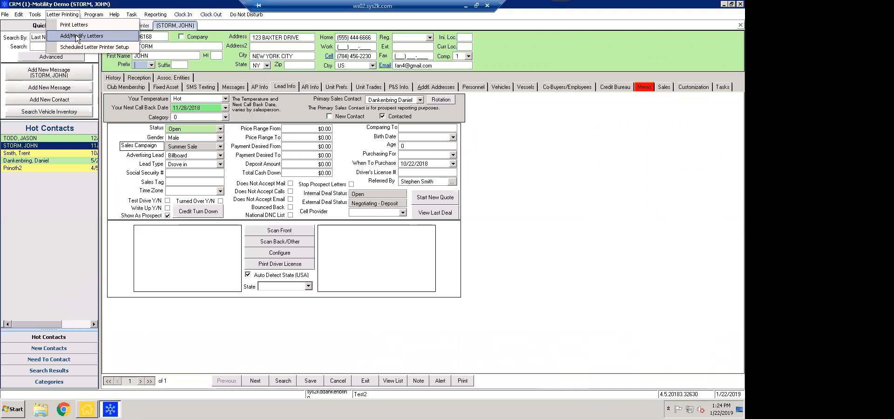
# Open Add/Modify Letters, dismiss the duplicate-name warning, enlarge the window, and view 'Open - Contacted - 11 Days - Manager'
pyautogui.click(77, 37)
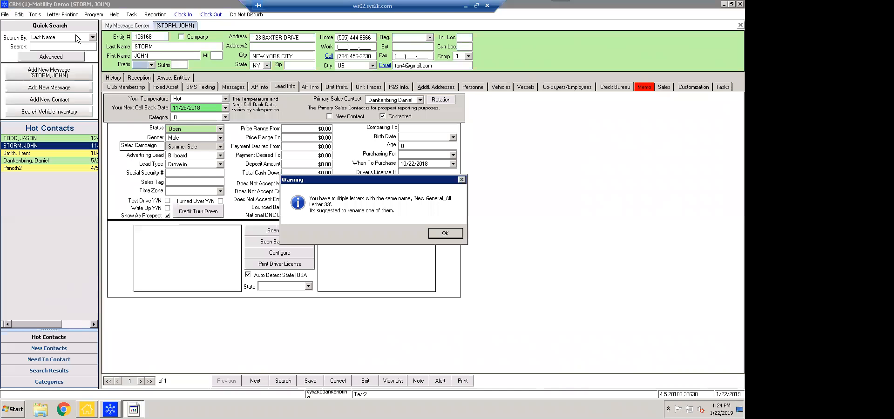
pyautogui.click(449, 234)
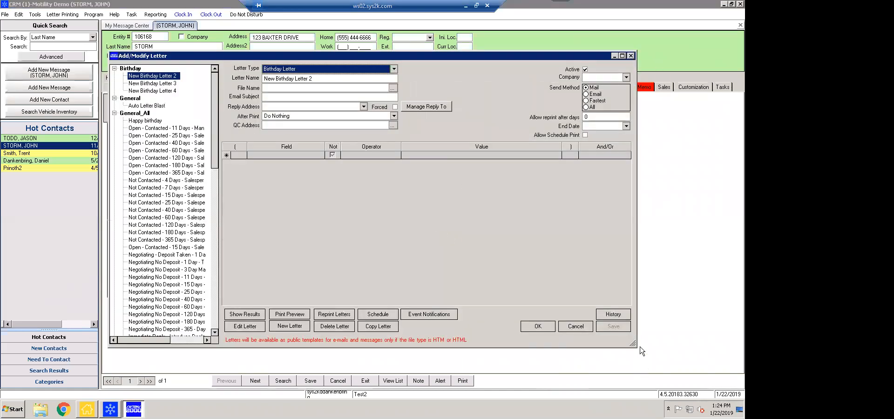
pyautogui.moveTo(633, 345); pyautogui.dragTo(688, 334)
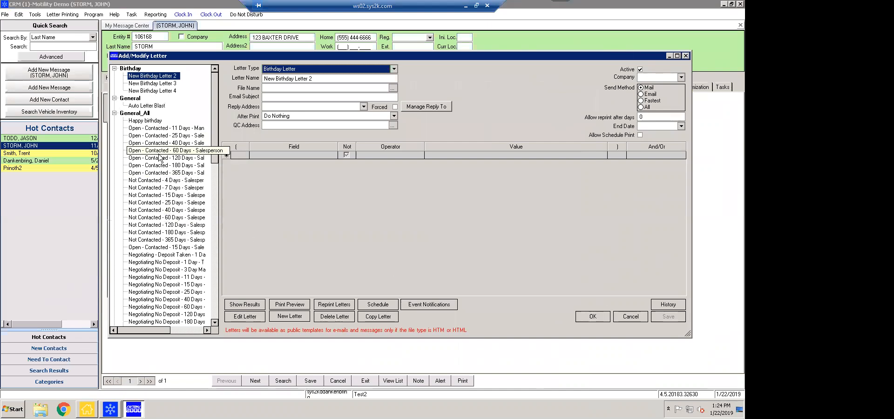
pyautogui.click(152, 128)
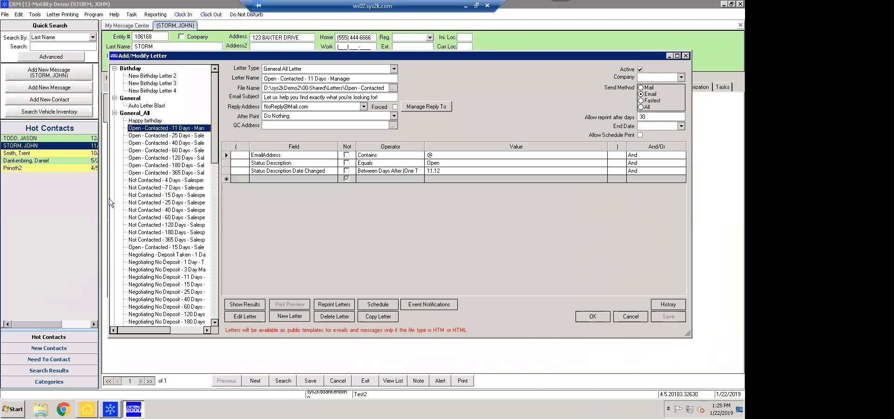
pyautogui.moveTo(108, 201); pyautogui.dragTo(55, 189)
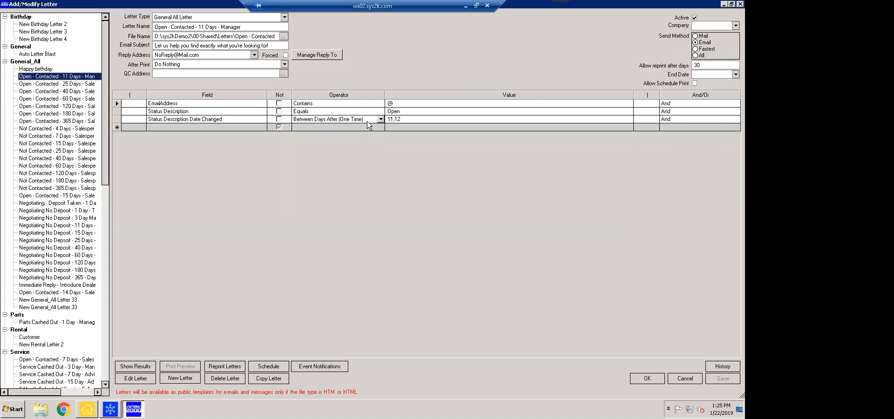
# Look through the 25 and 40 Days letters, then browse for the 'Not Contacted - 4 Days - Salesperson' letter file
pyautogui.click(59, 84)
pyautogui.click(62, 92)
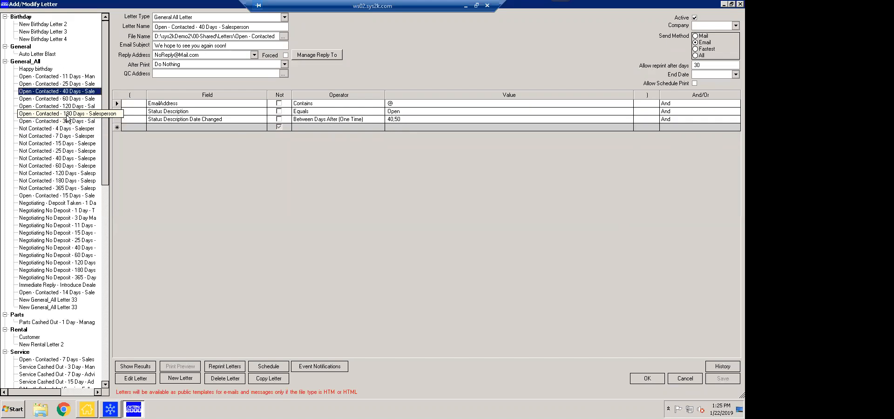
pyautogui.click(47, 129)
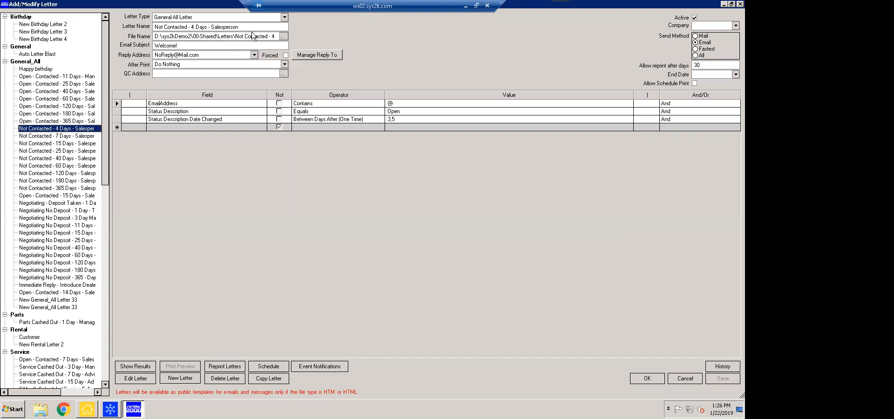
pyautogui.click(283, 36)
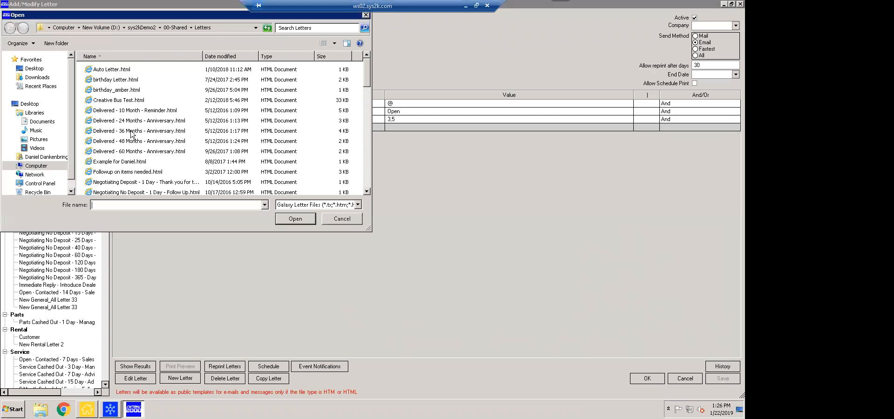
# Cancel the letter file chooser and view the Not Contacted letter's After Print options, leaving Do Nothing
pyautogui.moveTo(227, 18); pyautogui.dragTo(348, 71)
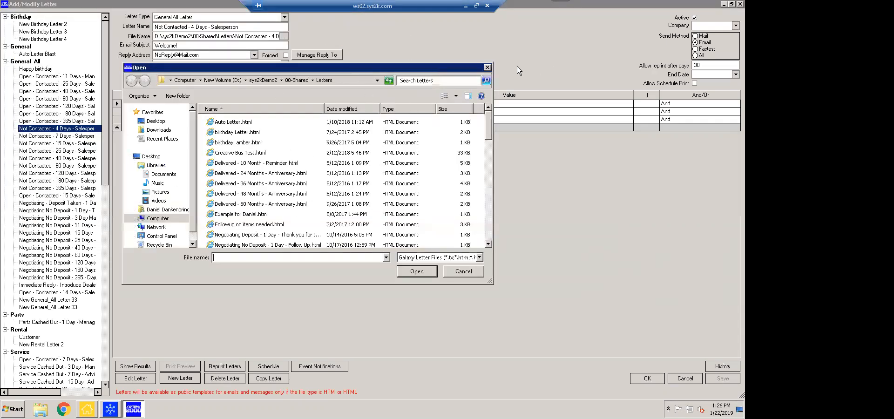
pyautogui.click(487, 67)
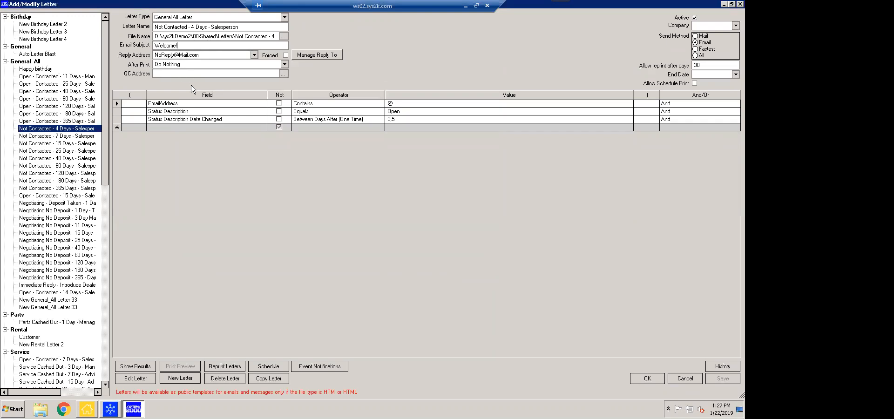
pyautogui.click(284, 65)
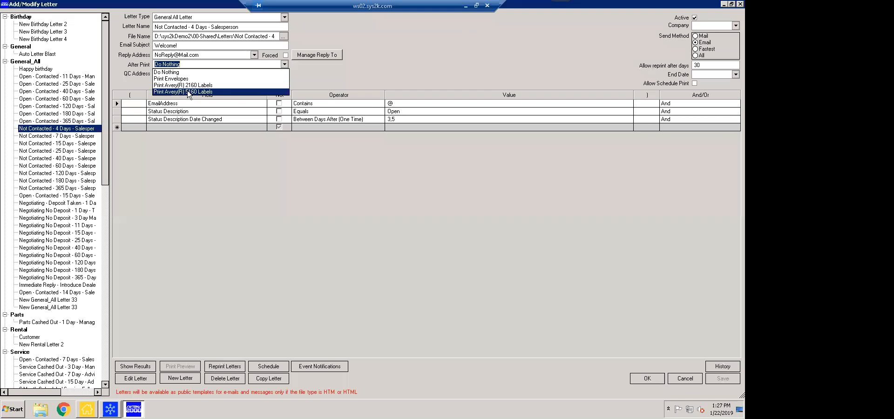
pyautogui.click(284, 68)
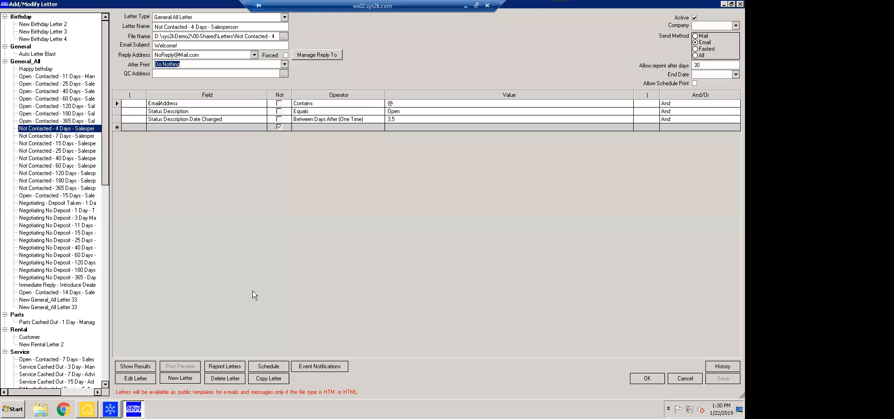
# Show the contacts matching the Not Contacted - 4 Days letter's criteria and dismiss the No Results Found notice
pyautogui.click(131, 366)
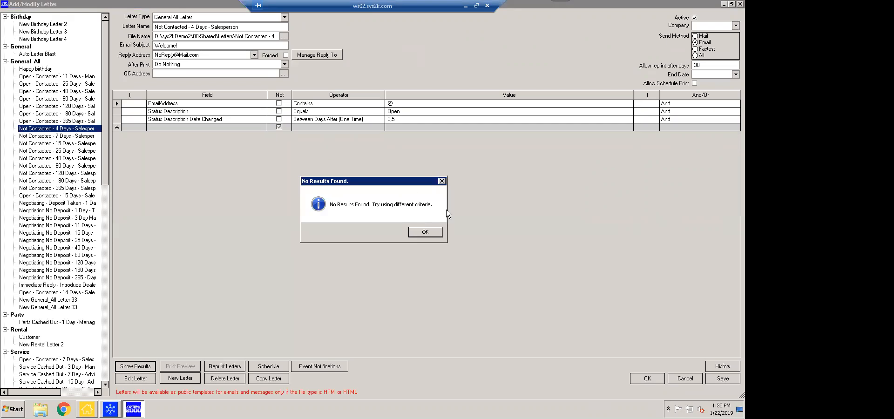
pyautogui.click(417, 235)
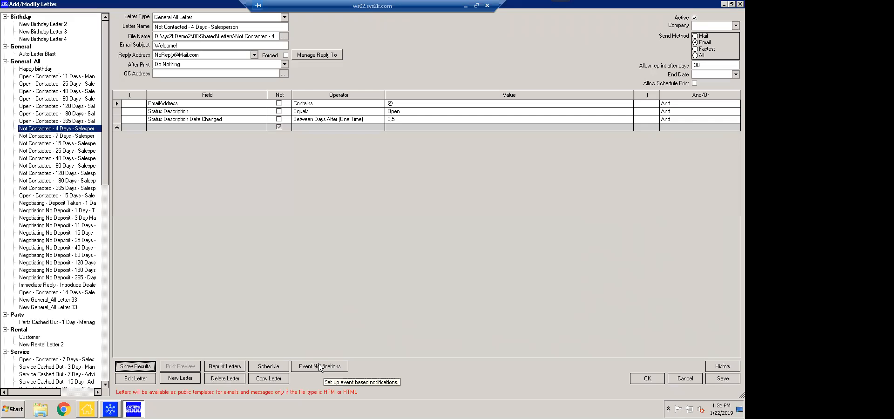
# Open the Not Contacted letter in the Letter Editor, enlarged to show its whole HTML body
pyautogui.click(139, 383)
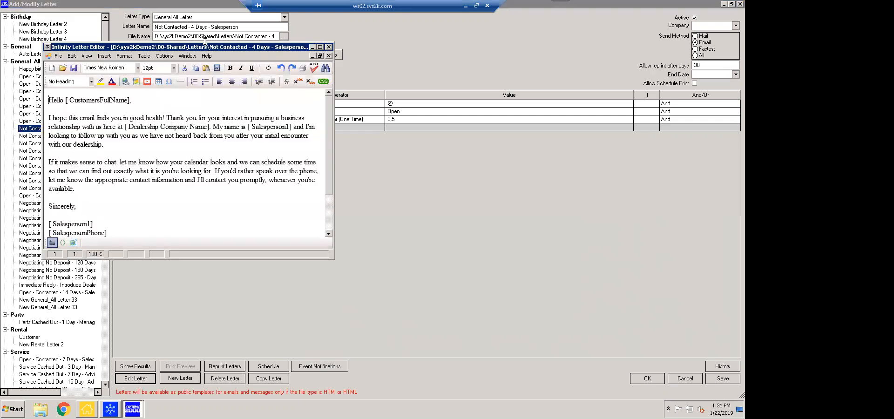
pyautogui.moveTo(207, 47); pyautogui.dragTo(216, 124)
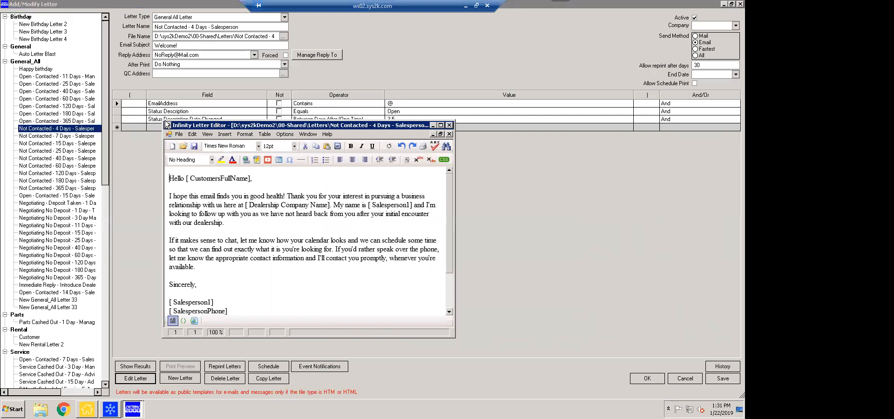
pyautogui.moveTo(162, 121)
pyautogui.mouseDown()
pyautogui.moveTo(151, 91)
pyautogui.moveTo(125, 73)
pyautogui.mouseUp()
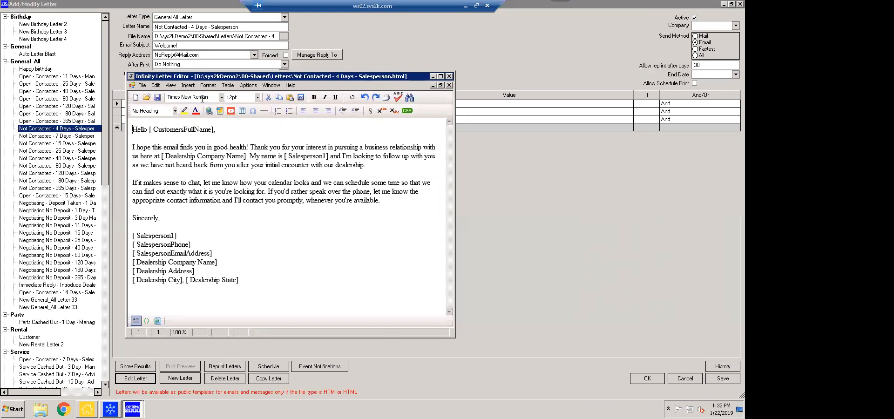
# Review the available merge fields under Insert > Merge without adding any, then close the letter editor
pyautogui.click(188, 86)
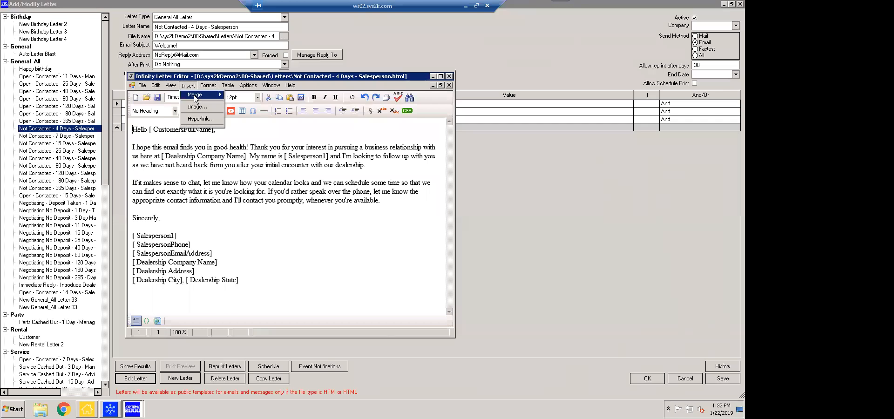
pyautogui.moveTo(195, 98)
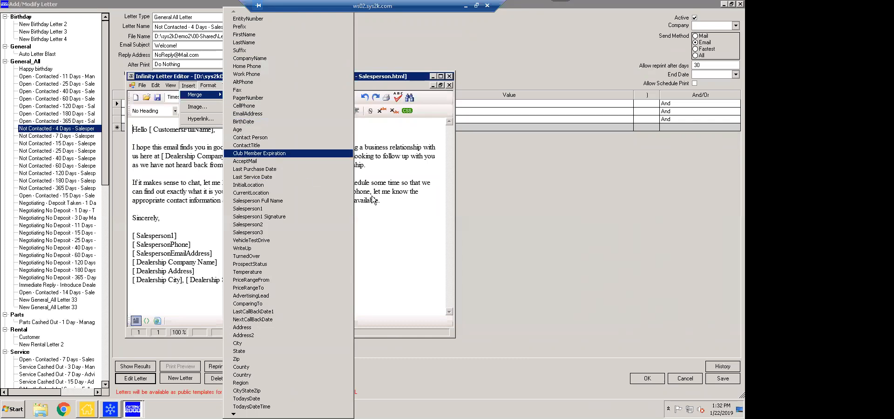
pyautogui.click(399, 208)
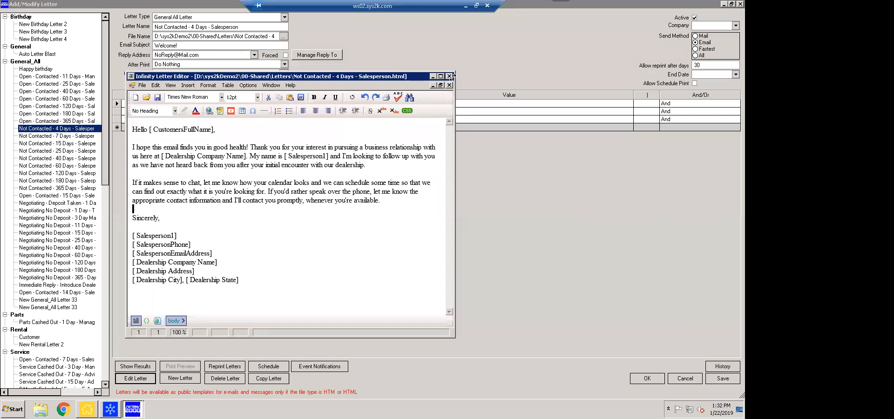
pyautogui.click(449, 76)
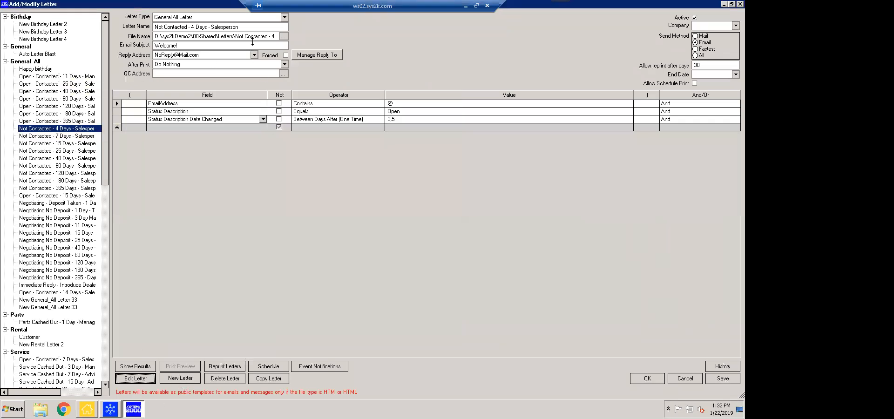
# Close the Add/Modify Letter dialog and bring up the Letter Printing menu
pyautogui.click(304, 125)
pyautogui.click(739, 3)
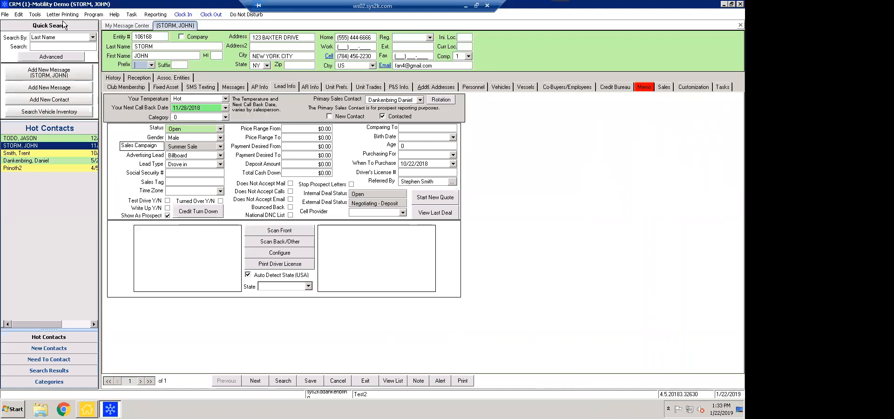
pyautogui.click(61, 15)
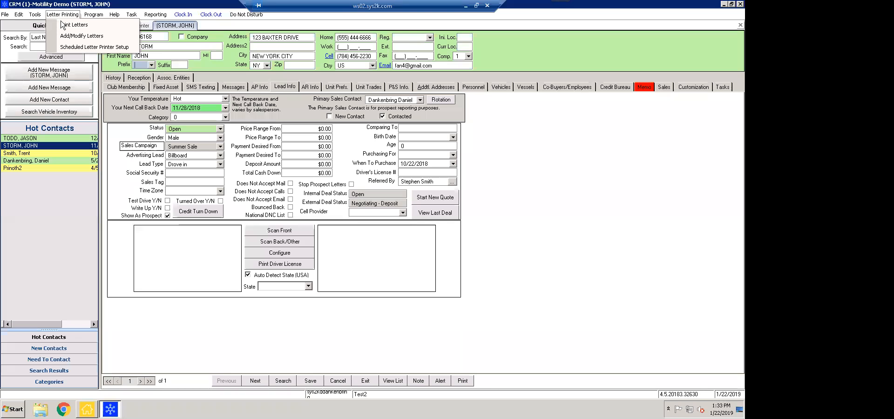
# Open Print Letters and pick the Negotiating No Deposit - 15 Days salesperson letter
pyautogui.click(67, 25)
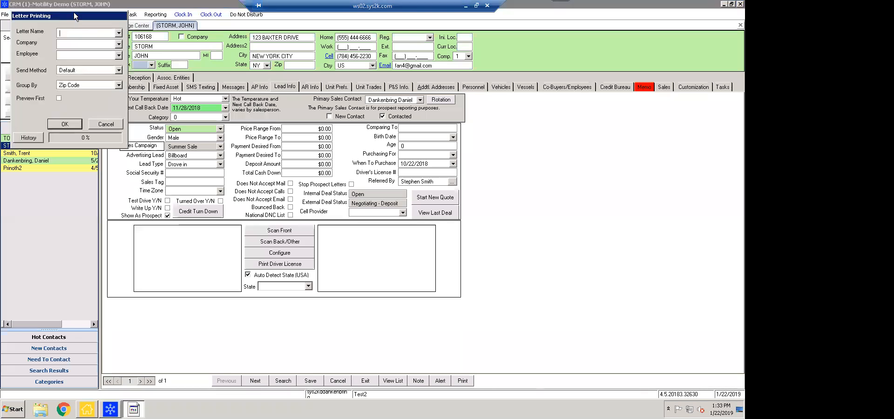
pyautogui.moveTo(73, 14); pyautogui.dragTo(185, 100)
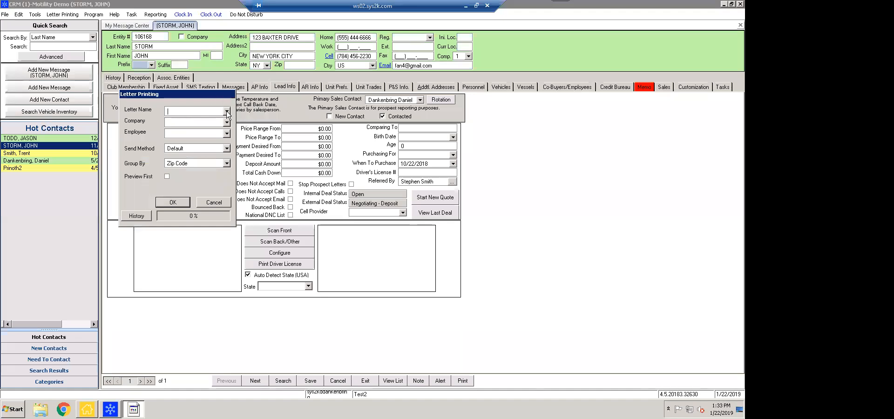
pyautogui.click(227, 111)
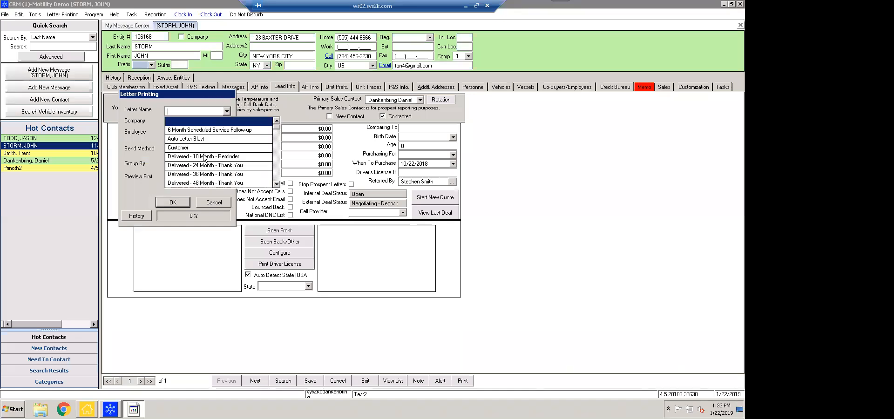
pyautogui.scroll(-10, 209, 163)
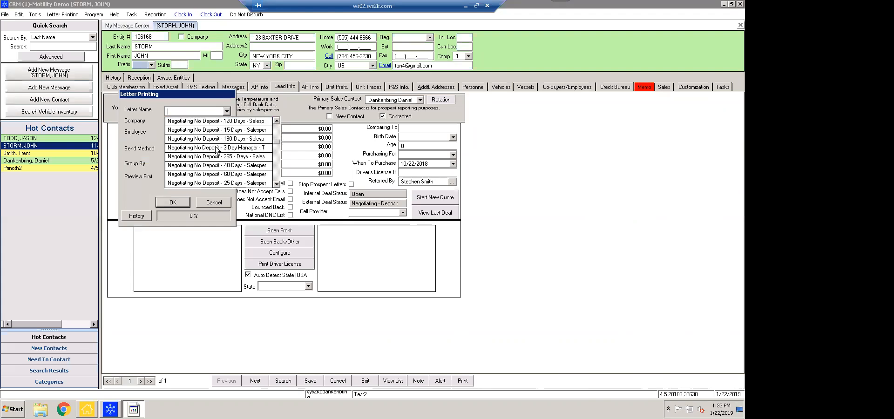
pyautogui.click(209, 130)
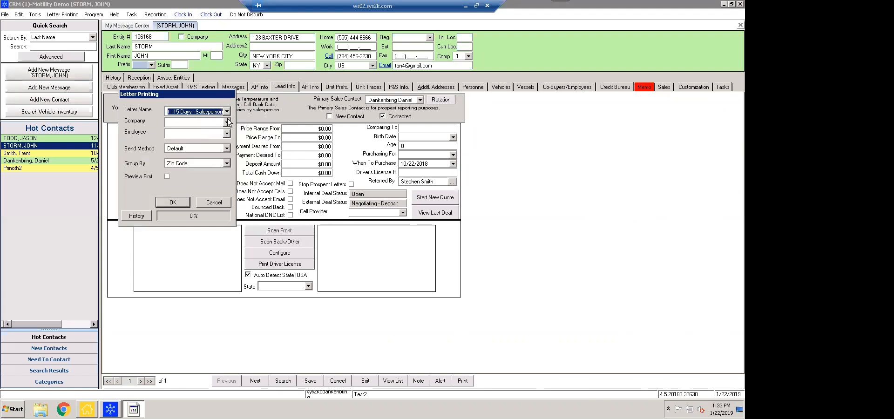
# Set Company to 1, leave Employee unchosen, and view the Send Method choices
pyautogui.click(227, 123)
pyautogui.click(207, 135)
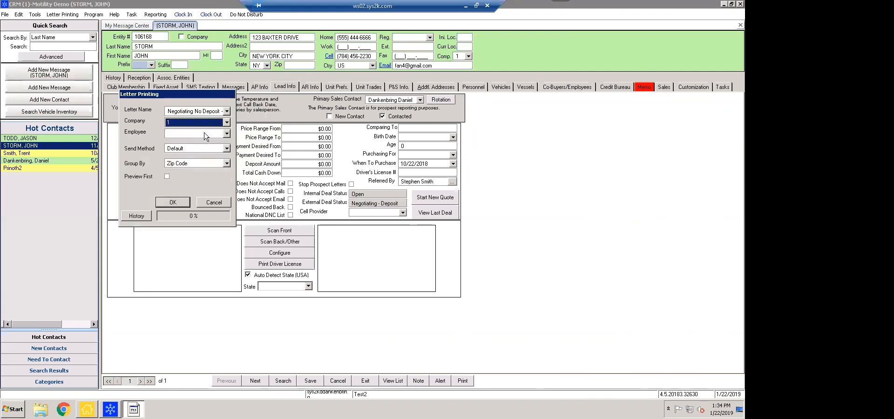
pyautogui.click(227, 134)
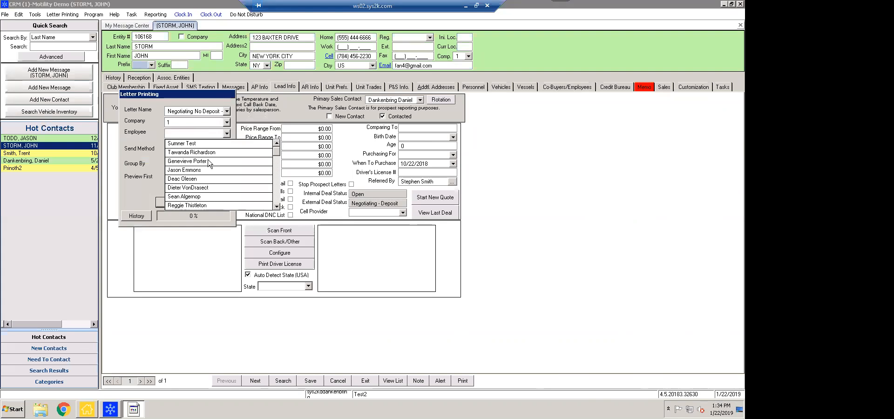
pyautogui.click(227, 133)
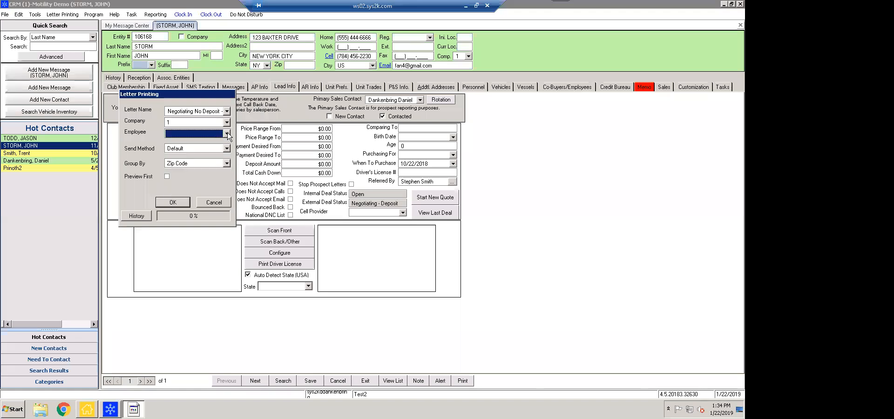
pyautogui.click(227, 148)
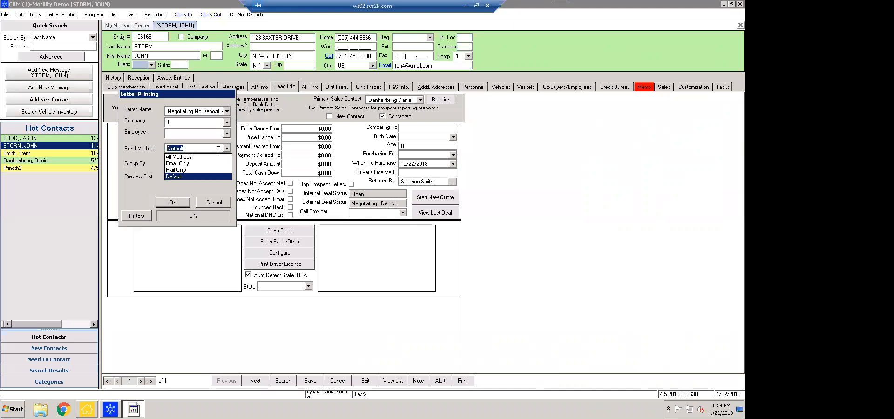
# Choose Email Only, keep Group By Zip Code, tick Preview First, then cancel the print run
pyautogui.click(177, 164)
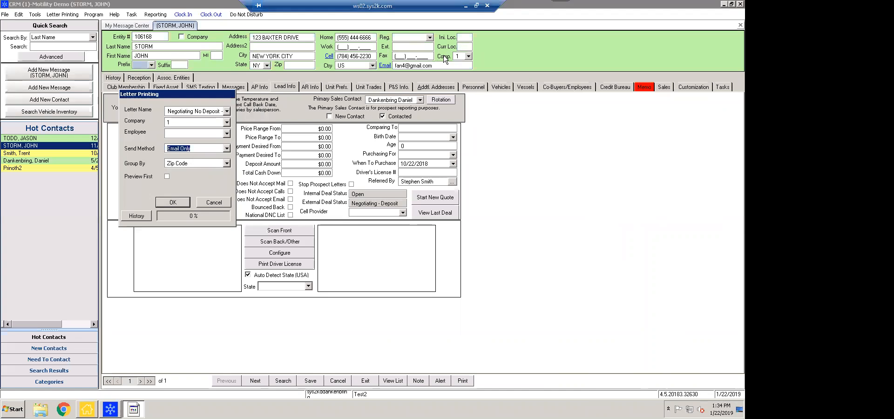
pyautogui.click(226, 162)
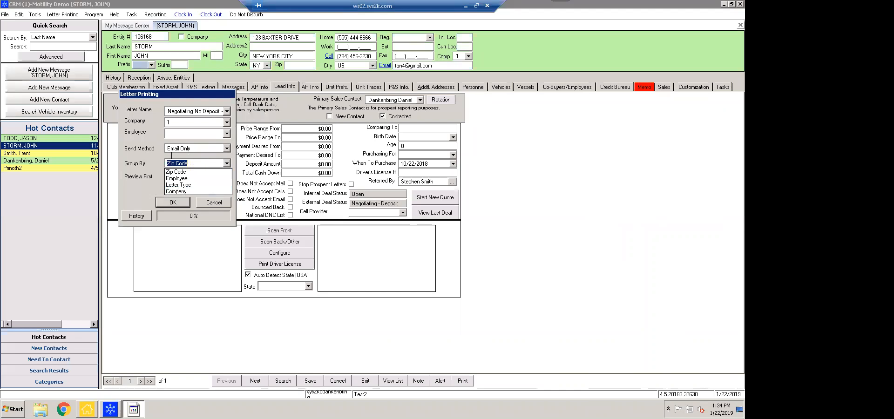
pyautogui.click(137, 159)
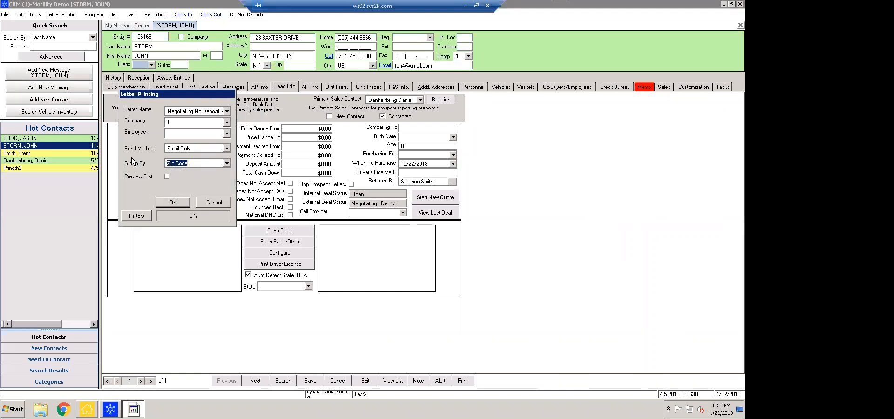
pyautogui.click(167, 177)
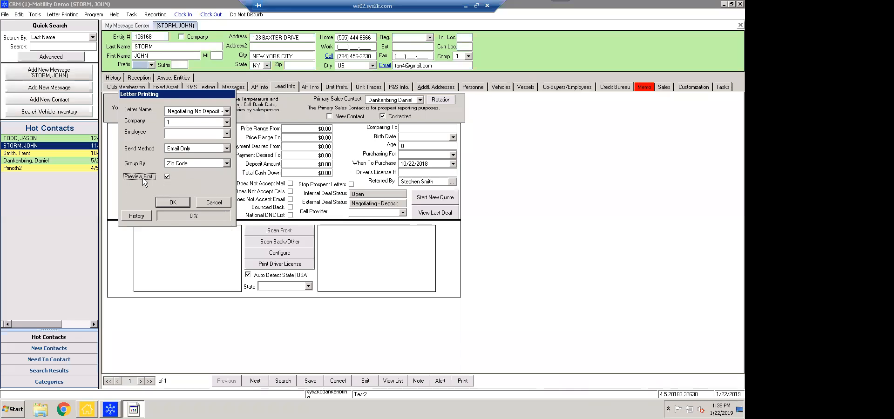
pyautogui.click(217, 204)
# Look through the top menus, then choose Edit Customizations to open Add/Modify Customizations
pyautogui.click(63, 15)
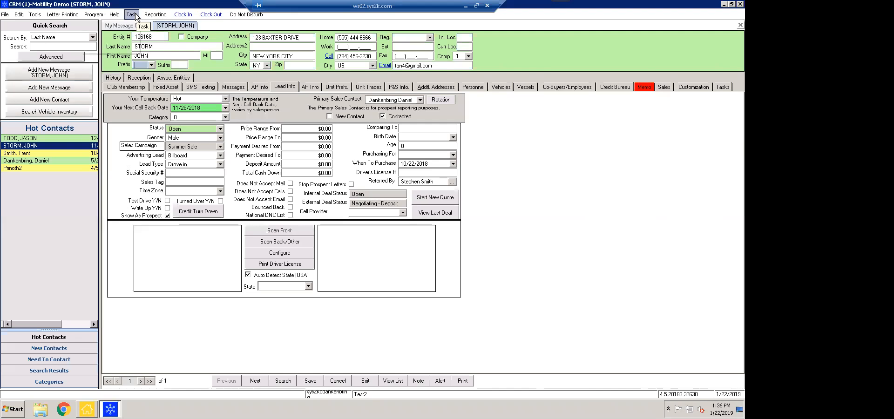
pyautogui.click(56, 17)
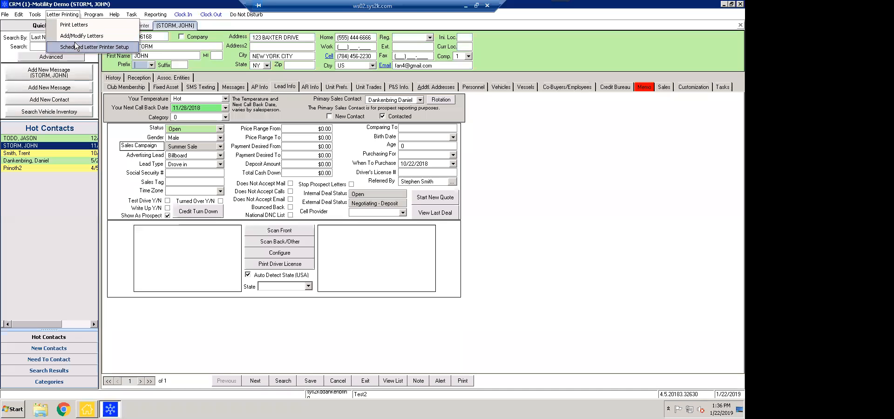
pyautogui.click(133, 16)
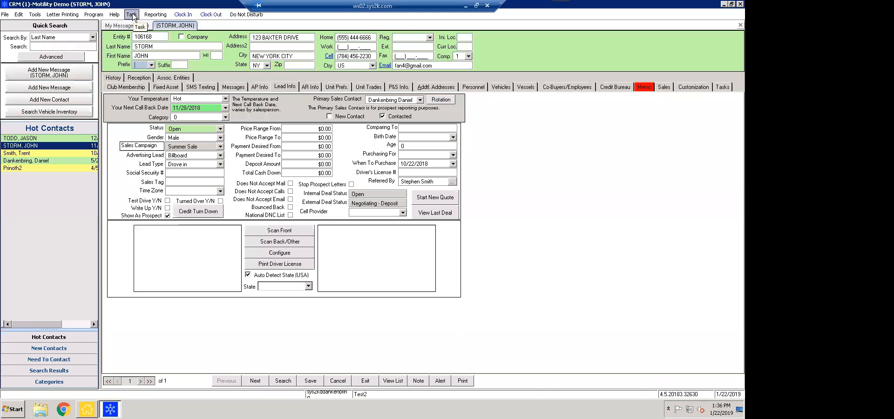
pyautogui.click(34, 16)
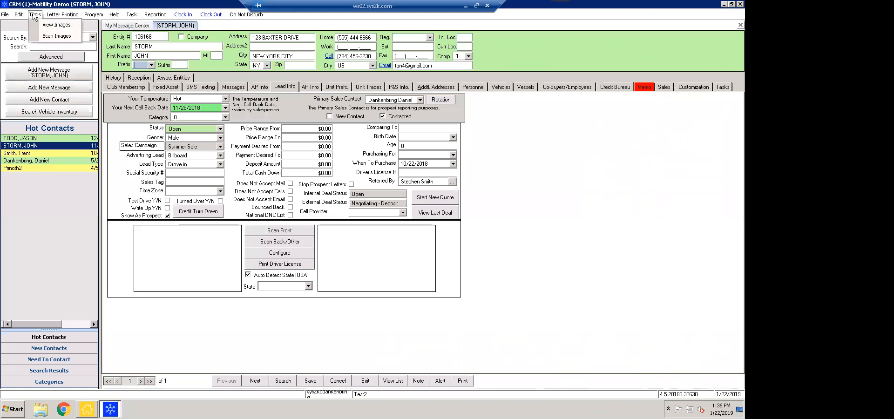
pyautogui.moveTo(20, 17)
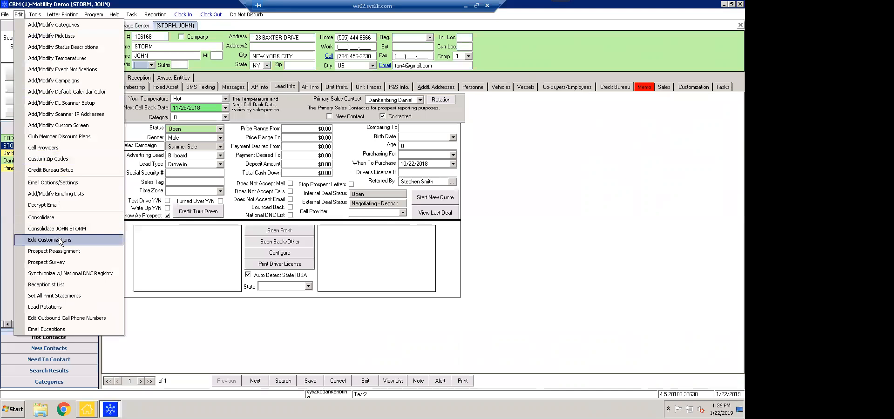
pyautogui.click(60, 240)
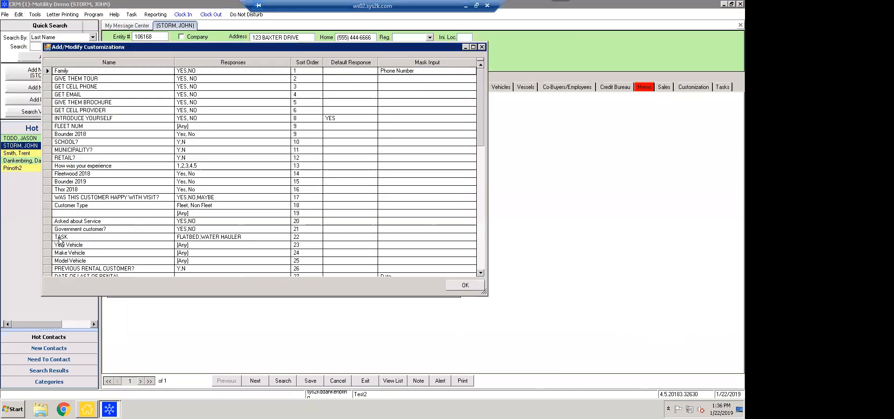
# Close the customization setup, show the contact's Customization page, and set GIVE THEM TOUR to YES
pyautogui.click(482, 47)
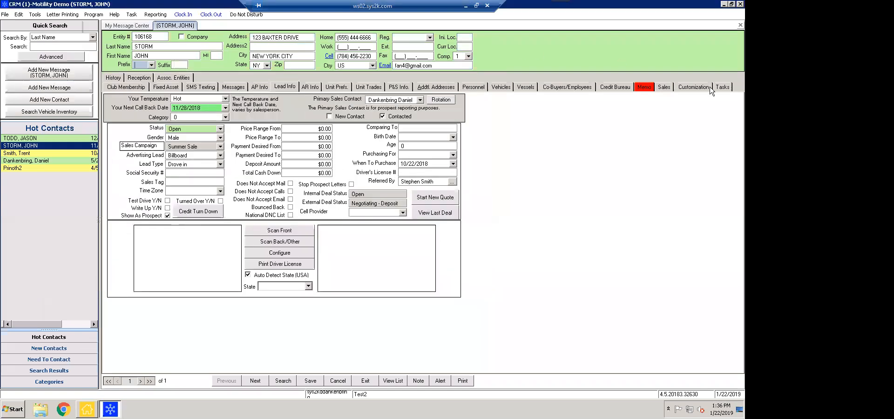
pyautogui.click(693, 89)
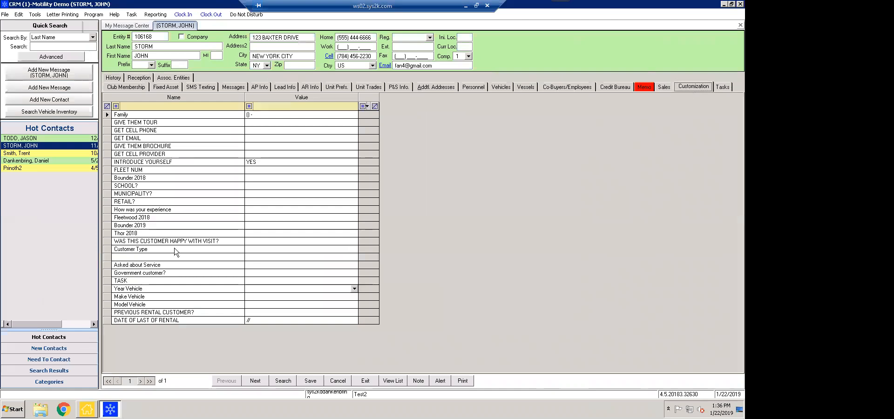
pyautogui.click(269, 312)
pyautogui.click(354, 122)
pyautogui.click(336, 130)
pyautogui.click(354, 122)
pyautogui.click(334, 137)
# Answer YES to both GET CELL PHONE and GET EMAIL
pyautogui.click(355, 131)
pyautogui.click(340, 138)
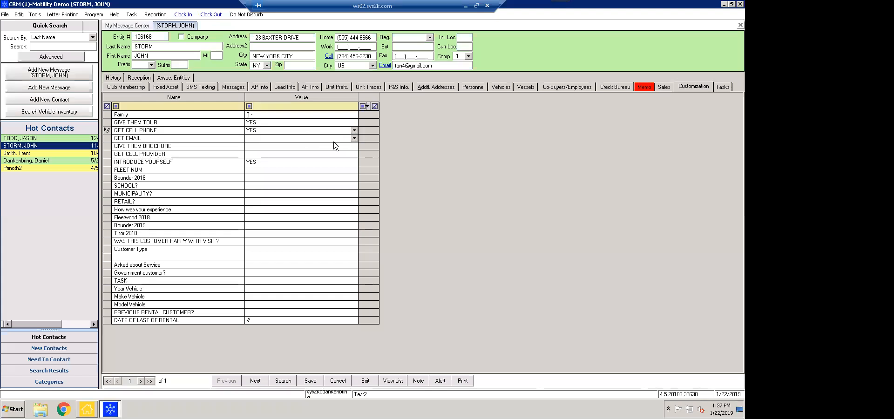
pyautogui.click(284, 138)
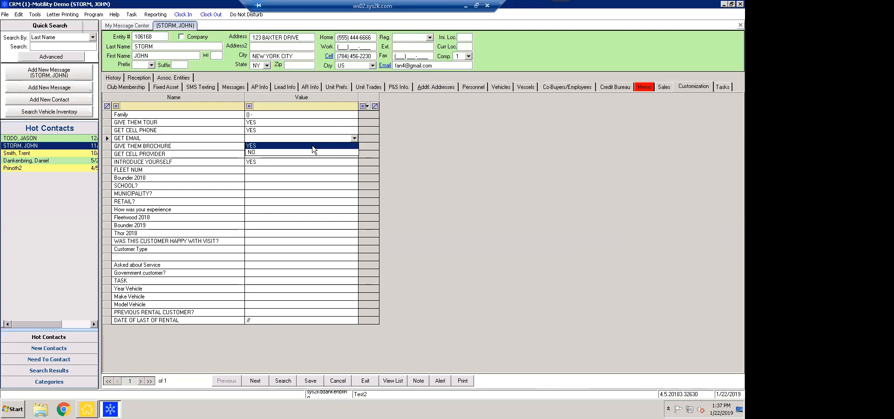
pyautogui.click(283, 147)
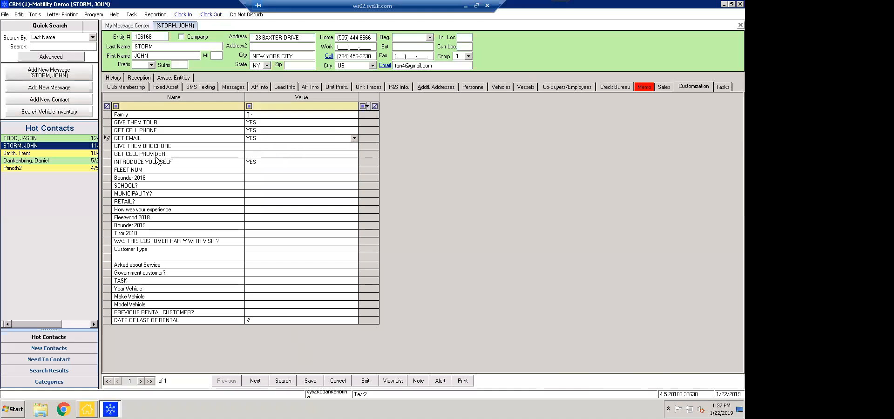
pyautogui.click(20, 15)
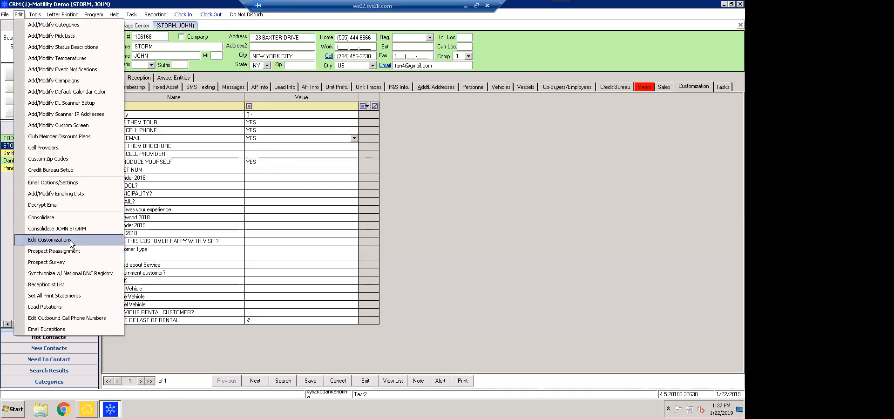
# Add the customization question 'Did you ask about credit?' with response [Any] at sort order 28
pyautogui.click(49, 240)
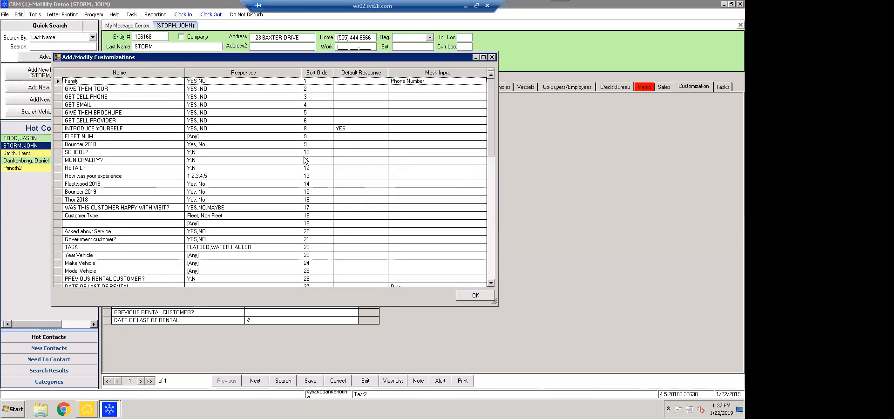
pyautogui.moveTo(275, 58); pyautogui.dragTo(453, 77)
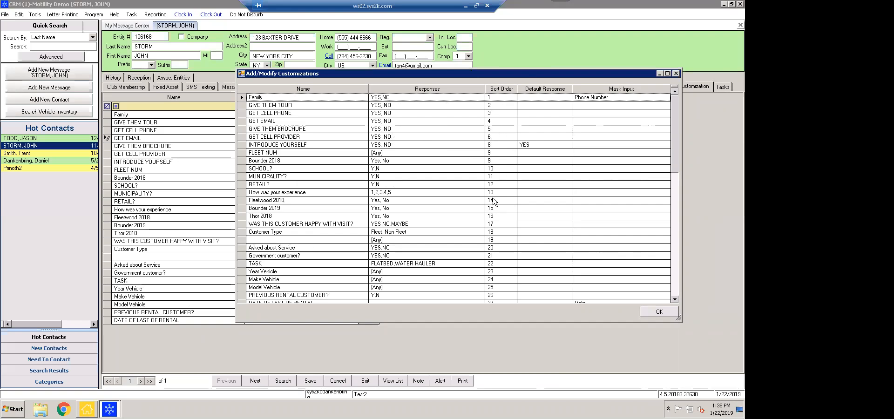
pyautogui.moveTo(674, 135); pyautogui.dragTo(668, 284)
pyautogui.scroll(6, 667, 275)
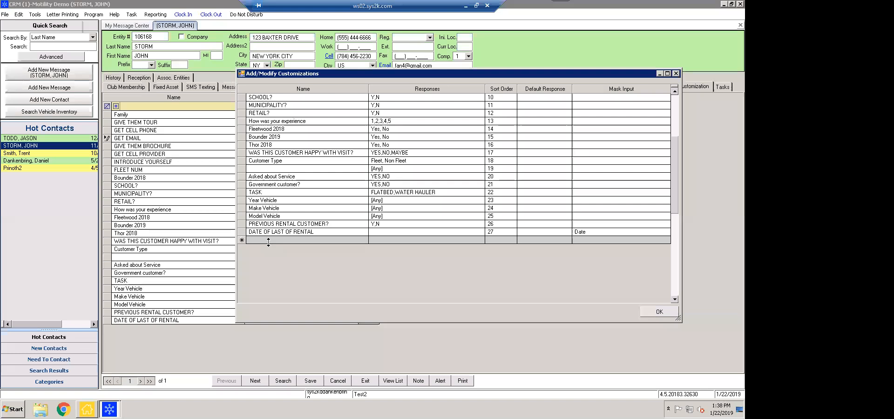
pyautogui.click(268, 240)
pyautogui.write('Didd')
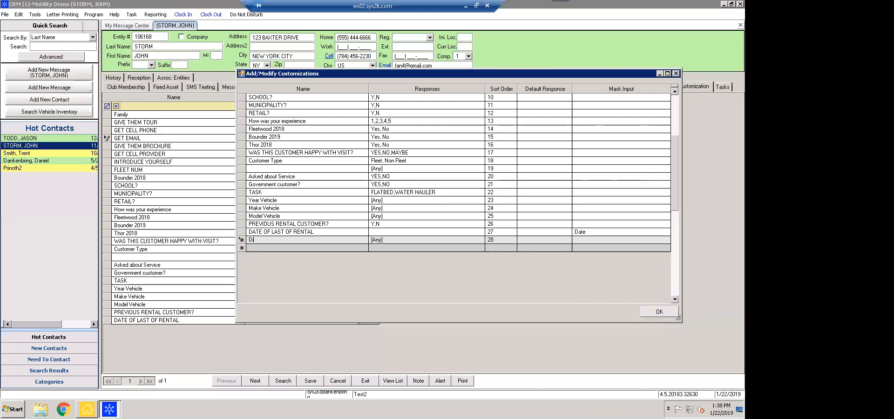
pyautogui.press('BackSpace')
pyautogui.write('you ask about credit?')
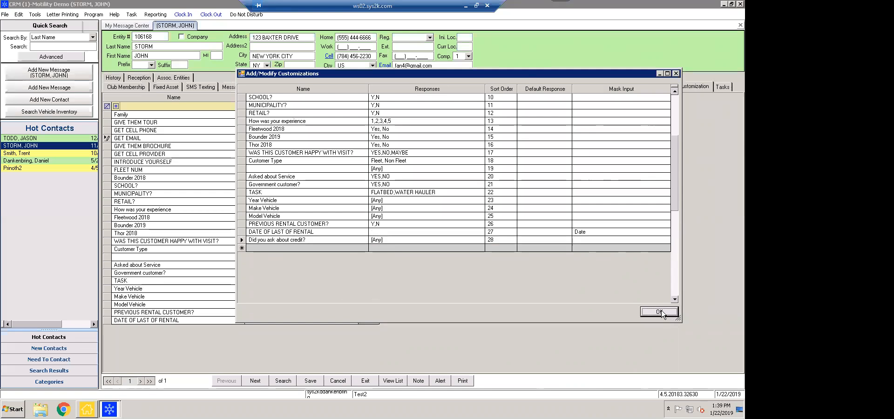
pyautogui.click(659, 312)
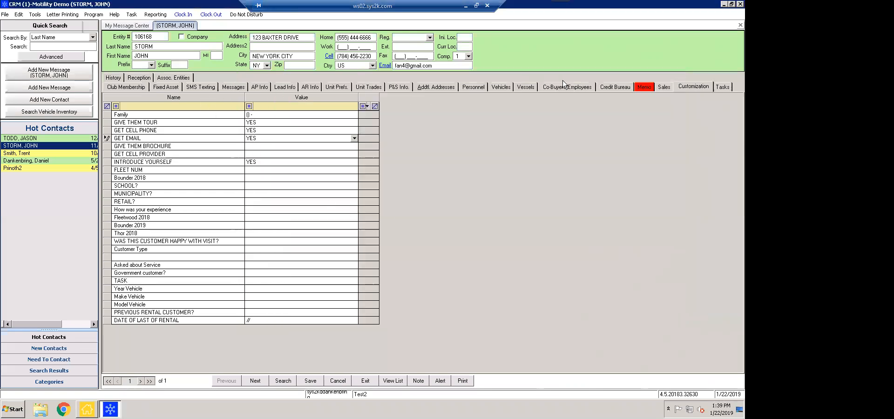
# Switch to another Hot contact without saving, return to the original contact, and show its Lead Info page
pyautogui.click(38, 161)
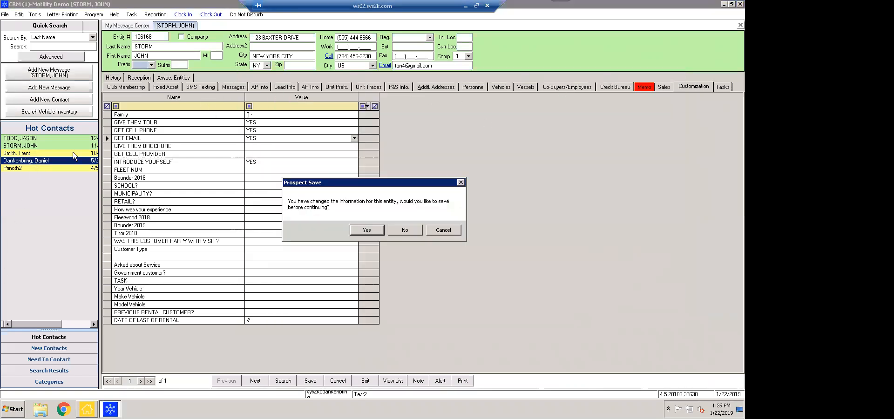
pyautogui.click(405, 230)
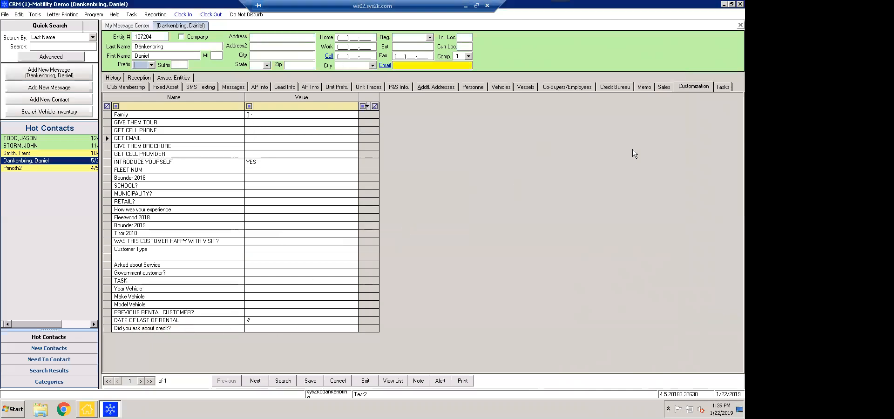
pyautogui.click(42, 146)
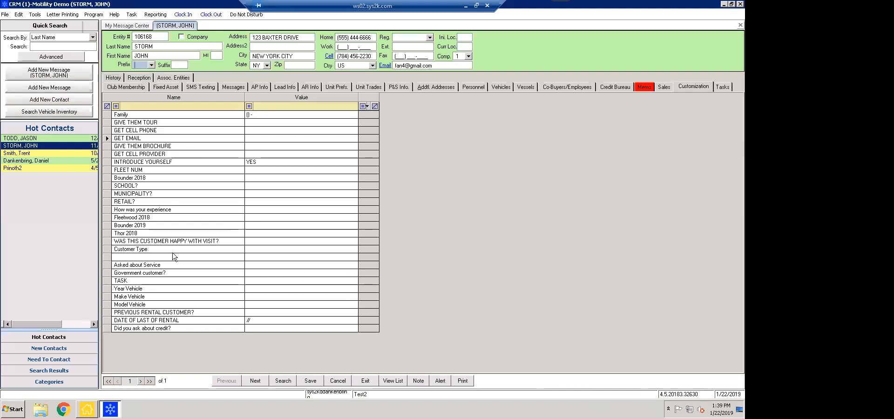
pyautogui.click(18, 14)
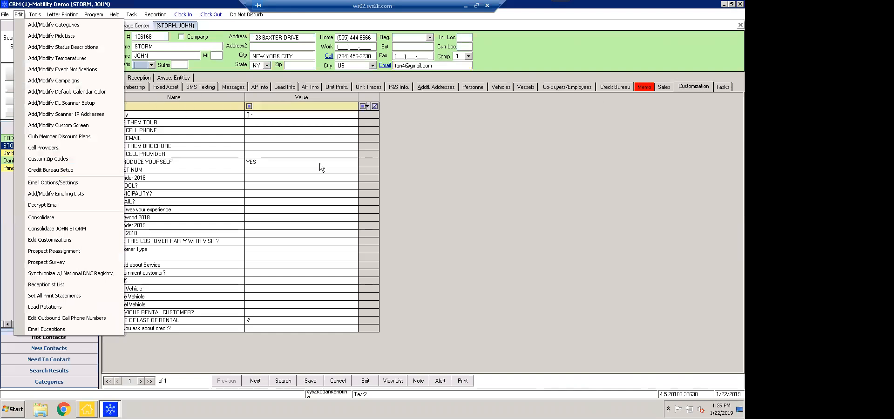
pyautogui.click(521, 180)
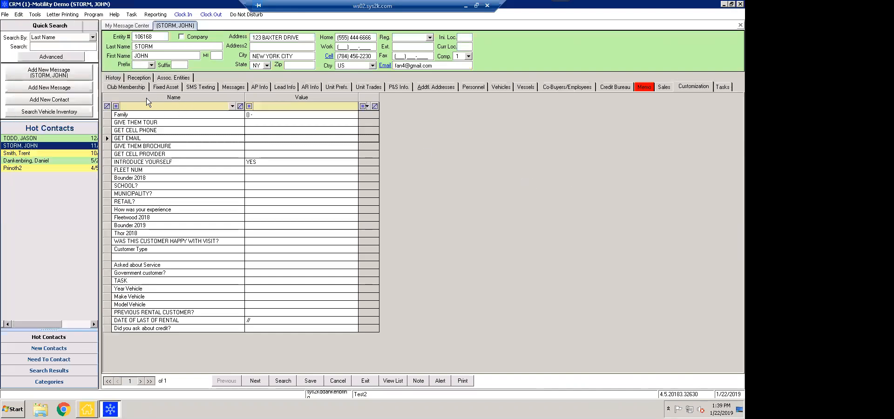
pyautogui.click(286, 88)
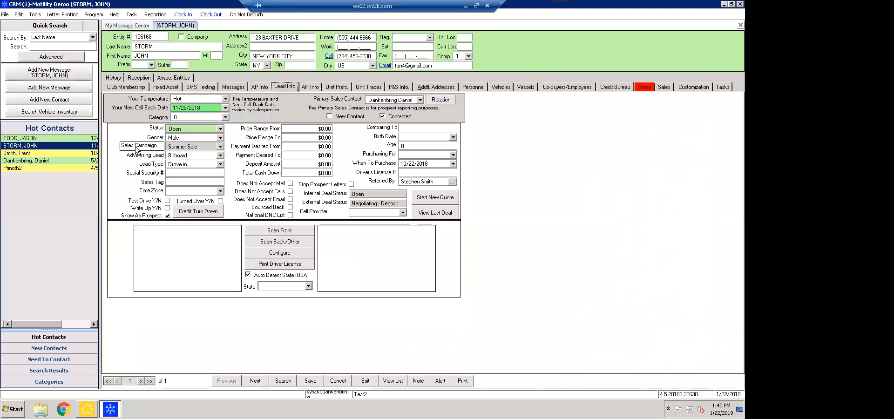
# Replace the contact's Summer Sale sales campaign with Tampa 2016
pyautogui.click(136, 147)
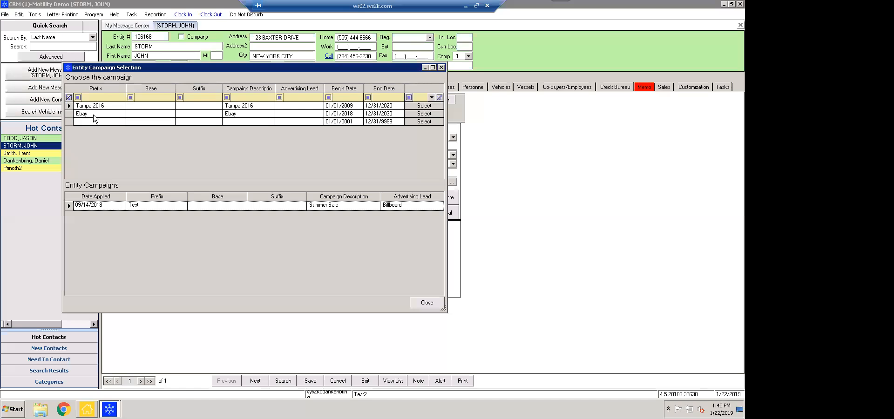
pyautogui.click(416, 106)
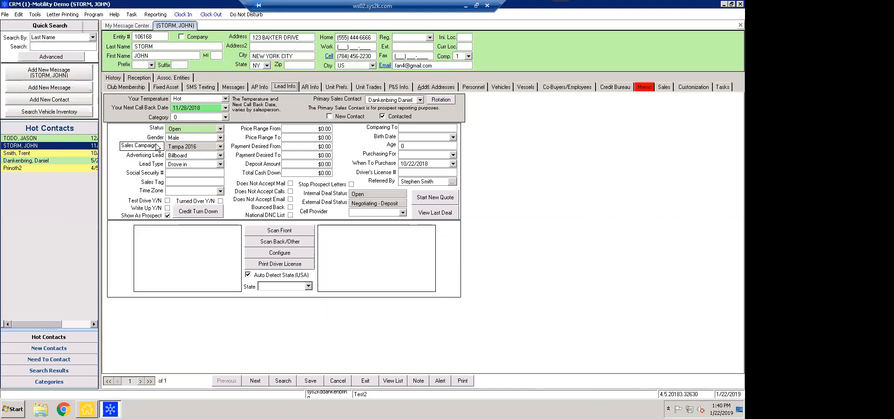
pyautogui.click(19, 14)
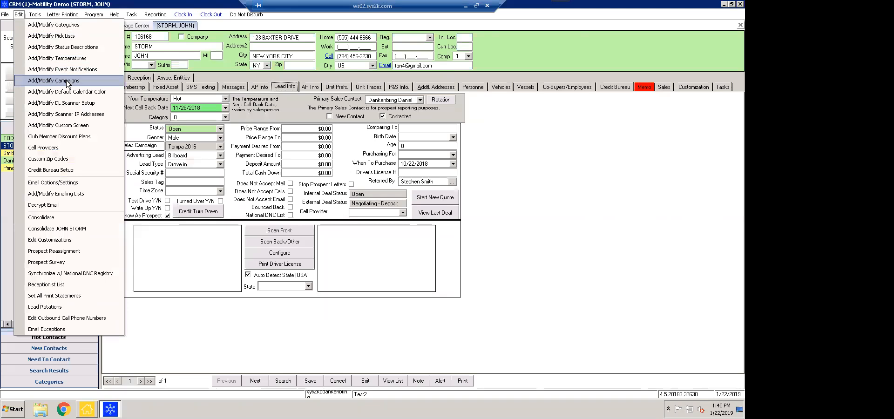
# In Add/Modify Campaigns, start a new campaign row with base 'Winter Sale'
pyautogui.click(68, 84)
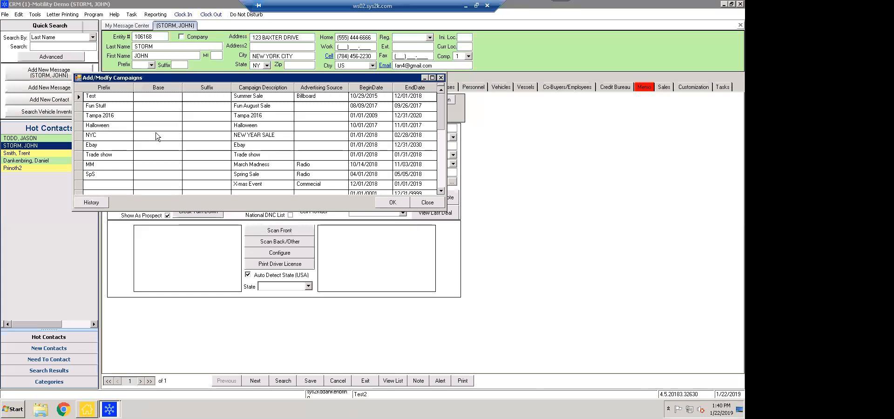
pyautogui.scroll(-4, 300, 153)
pyautogui.scroll(3, 300, 147)
pyautogui.scroll(-1, 109, 156)
pyautogui.click(109, 157)
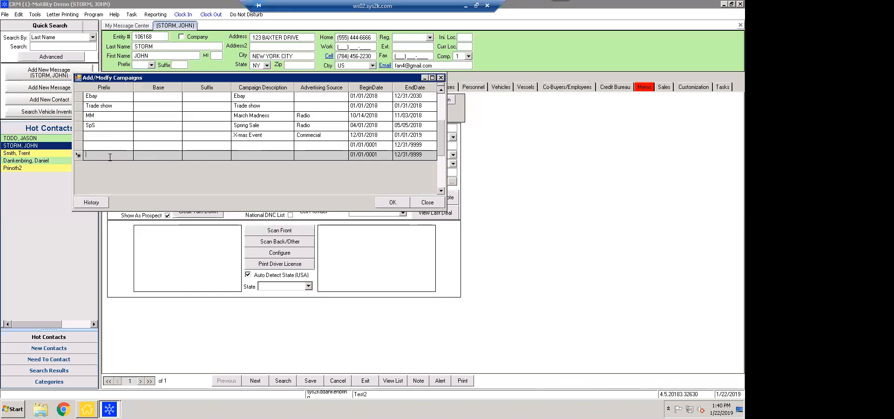
pyautogui.press('Tab')
pyautogui.write('Winter ')
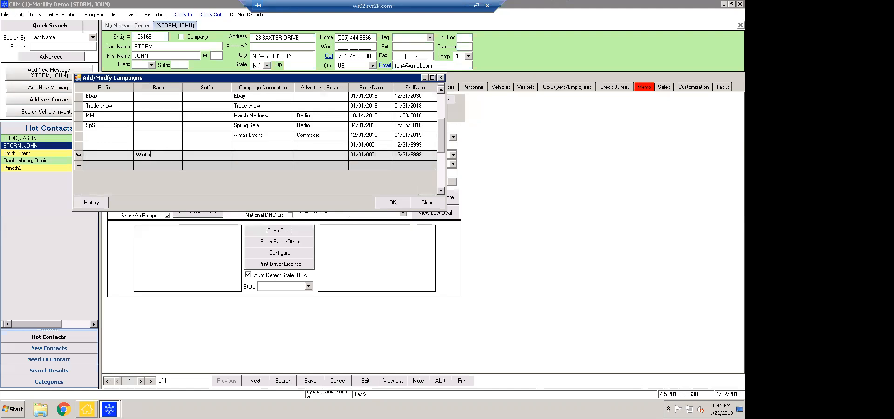
pyautogui.write('Sale')
# Give the new campaign description 'Winter Sale', Radio source and an end date, then close without saving
pyautogui.click(266, 157)
pyautogui.write('Winter Sale')
pyautogui.click(325, 156)
pyautogui.moveTo(349, 74); pyautogui.dragTo(494, 88)
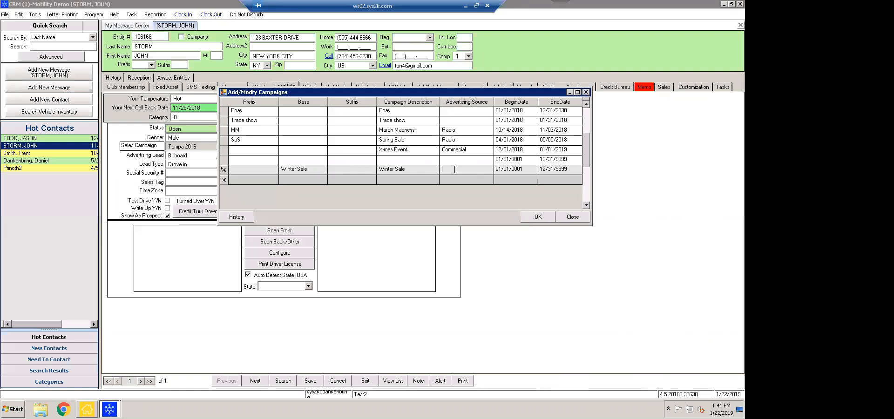
pyautogui.write('Radio')
pyautogui.click(555, 170)
pyautogui.click(586, 92)
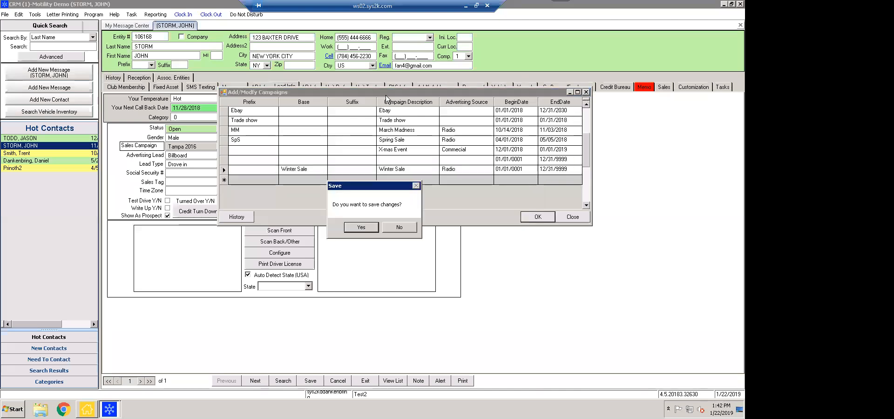
pyautogui.click(390, 228)
pyautogui.click(5, 15)
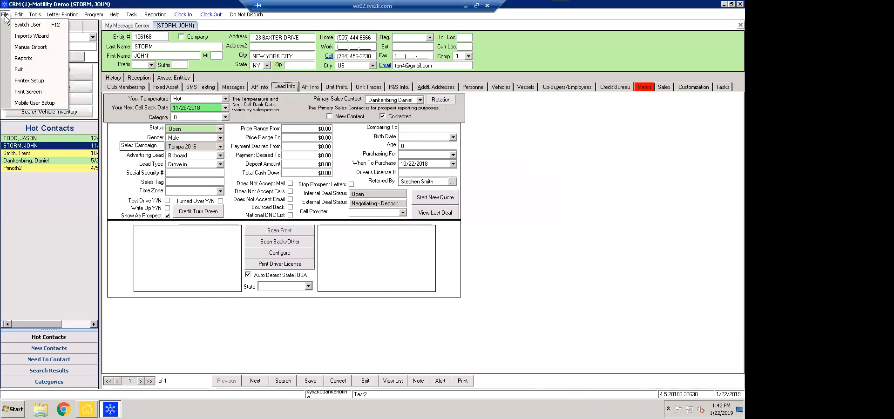
pyautogui.click(19, 15)
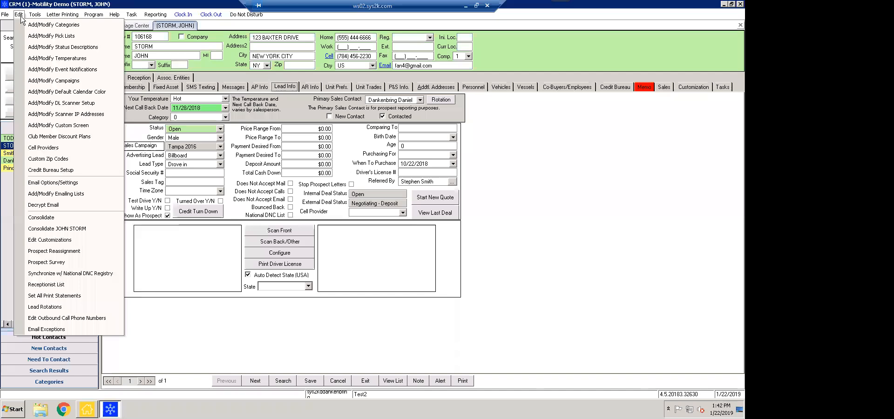
pyautogui.click(546, 126)
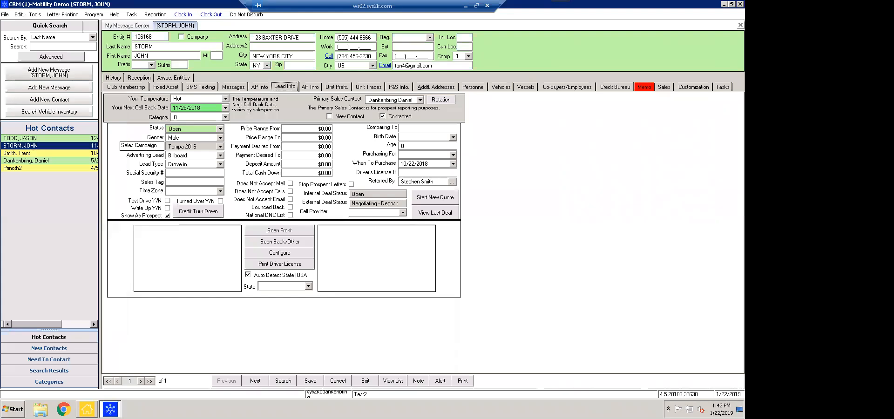